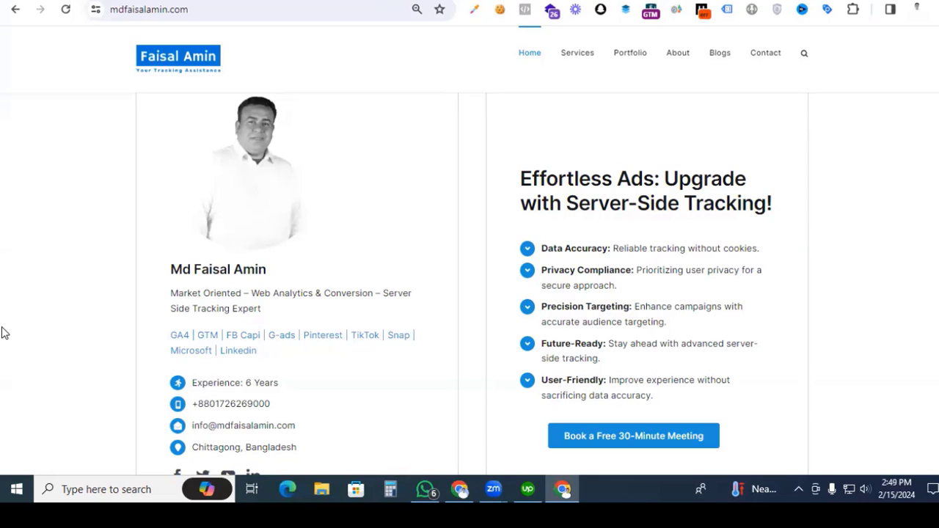
# Step: Start preview mode for the Pinterest Browser Side container in Tag Manager and connect Tag Assistant to the store site
pyautogui.hotkey('ctrl', 'Tab')
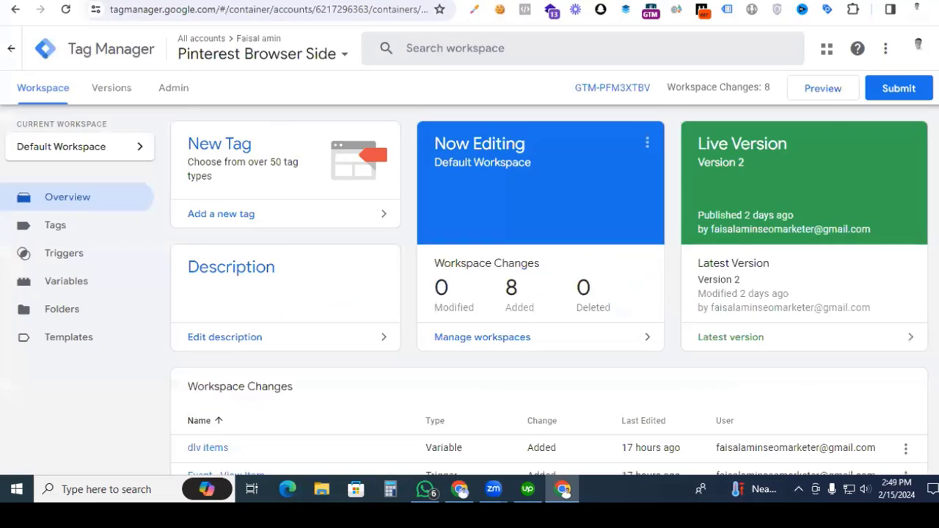
pyautogui.click(823, 91)
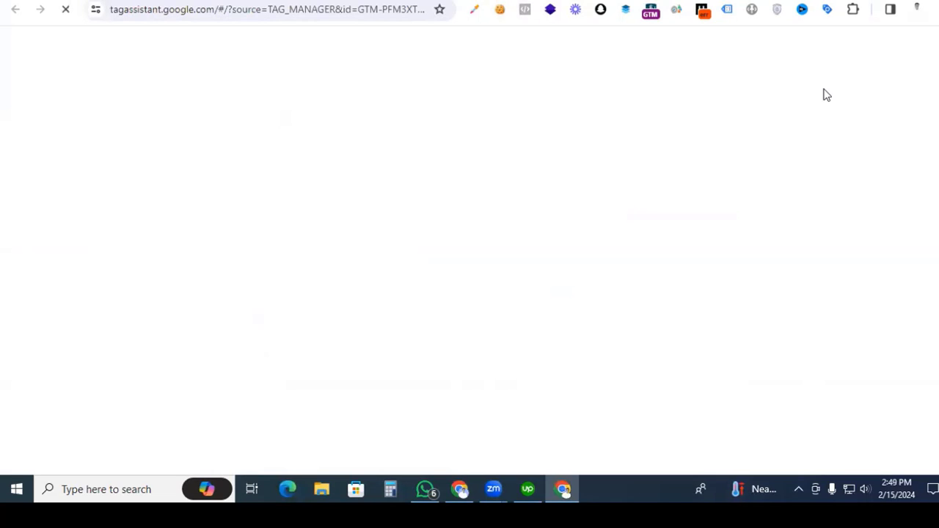
pyautogui.click(469, 400)
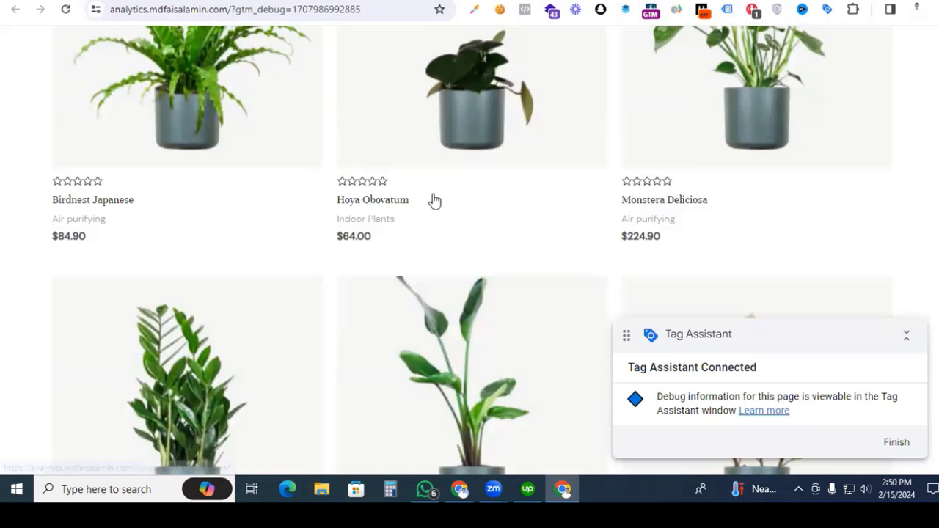
# Step: Add one Hoya Obovatum and one Monstera Deliciosa to the store's shopping cart
pyautogui.click(399, 201)
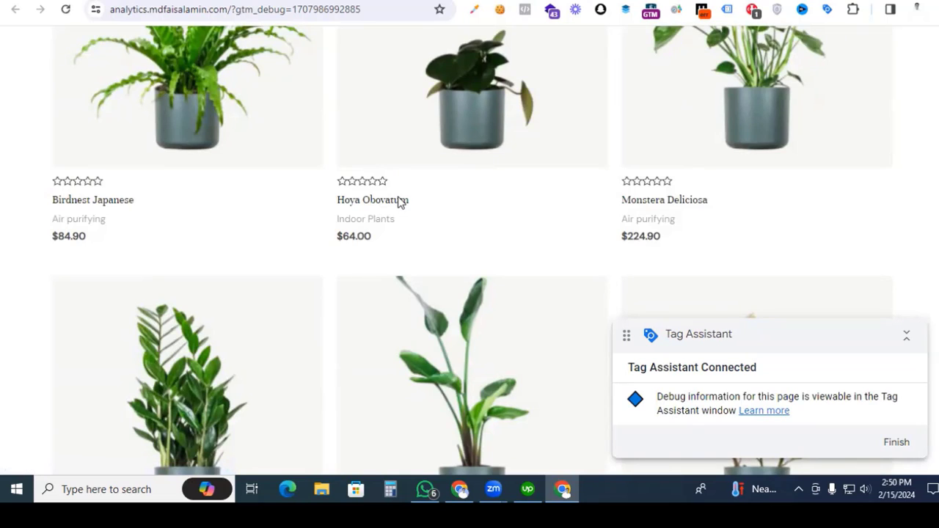
pyautogui.scroll(-2, 595, 311)
pyautogui.click(622, 192)
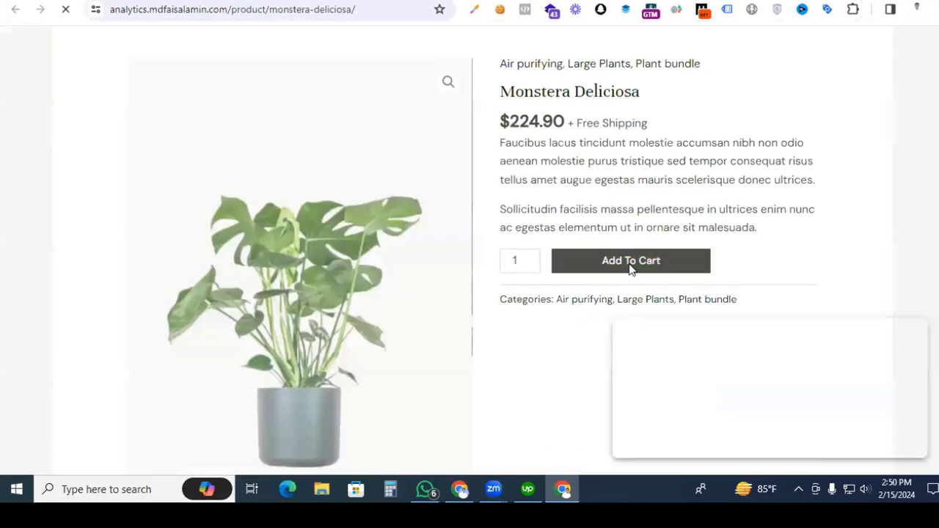
pyautogui.click(630, 261)
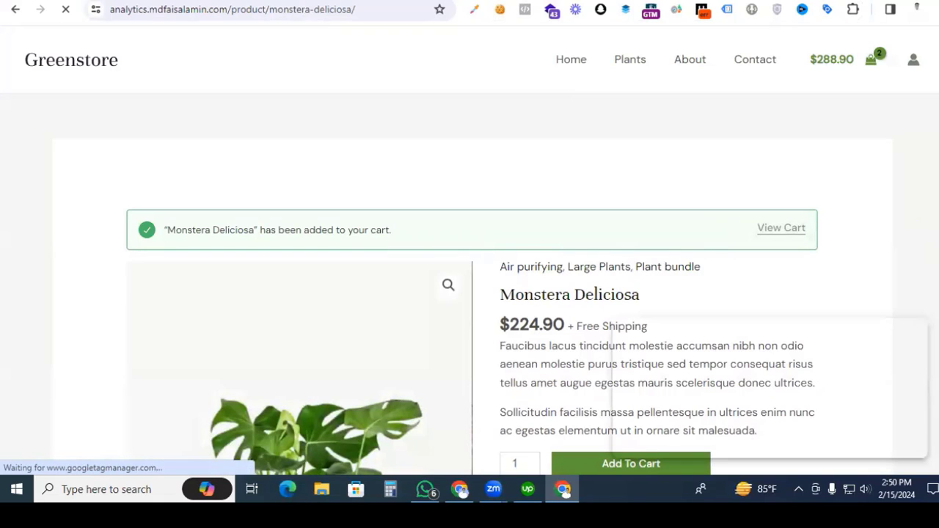
# Step: Check out the cart with the prefilled billing details and place the order with cash on delivery
pyautogui.click(841, 63)
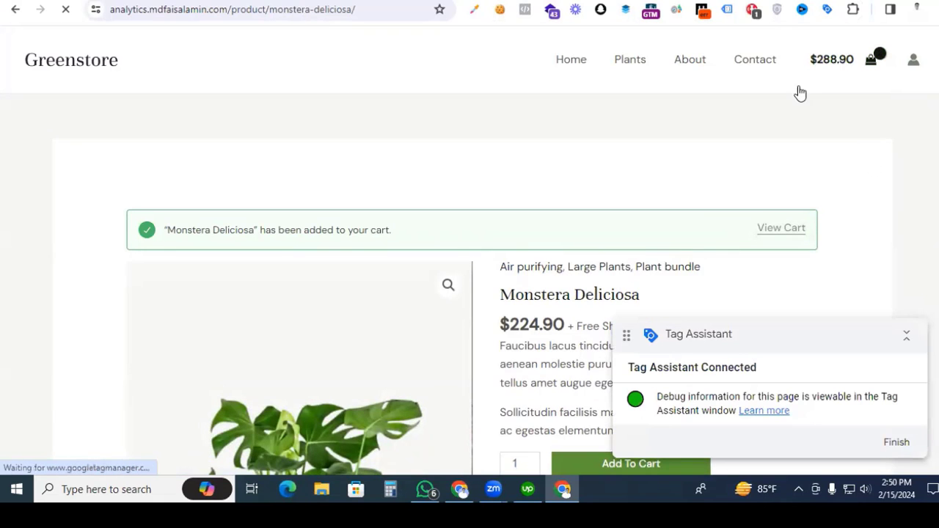
pyautogui.click(824, 449)
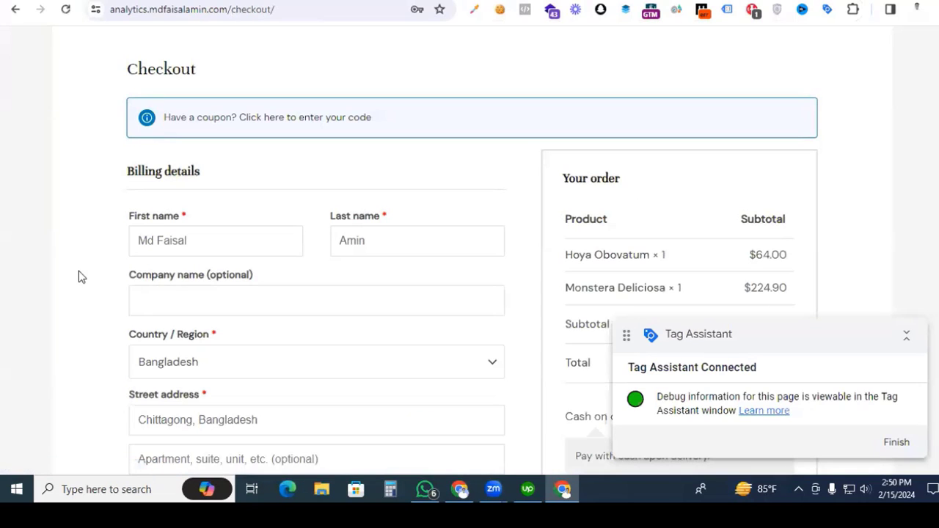
pyautogui.scroll(-5, 78, 277)
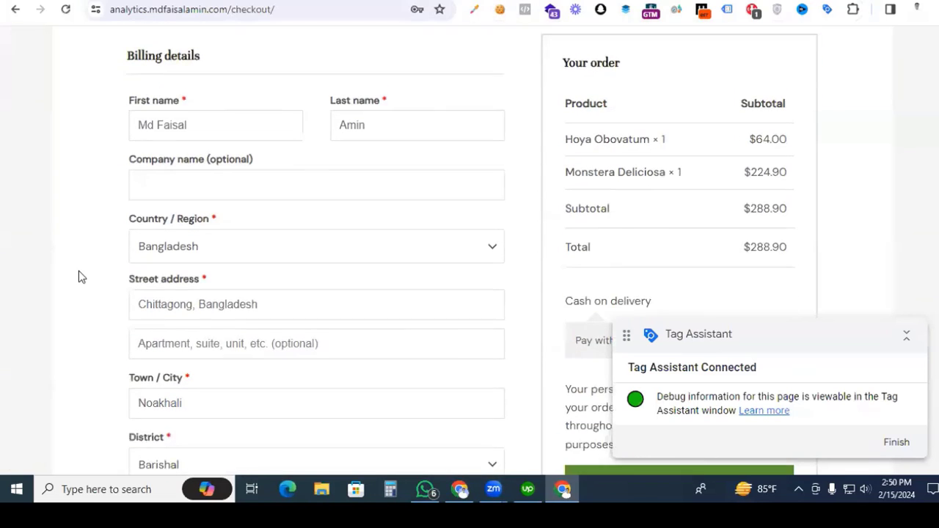
pyautogui.click(668, 249)
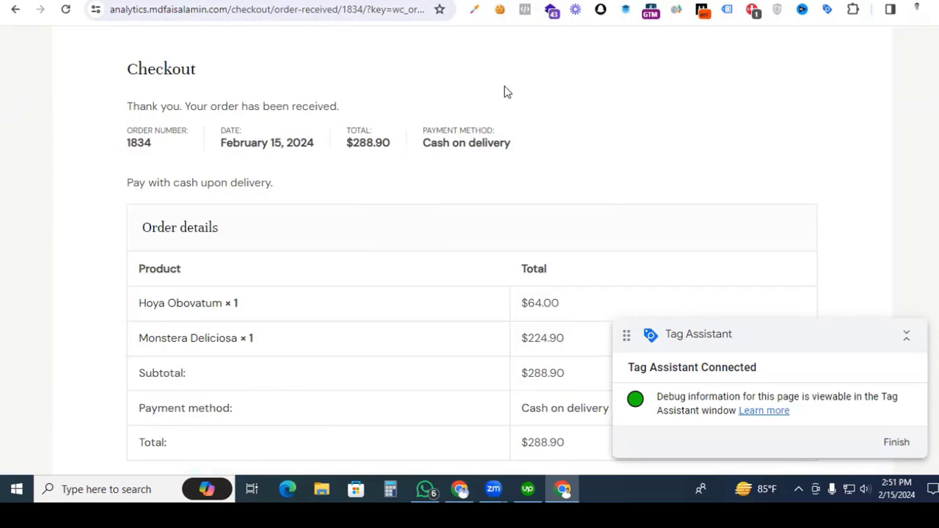
# Step: Switch to Tag Assistant, select the purchase event and examine the ecommerce items in its expanded API call
pyautogui.click(99, 253)
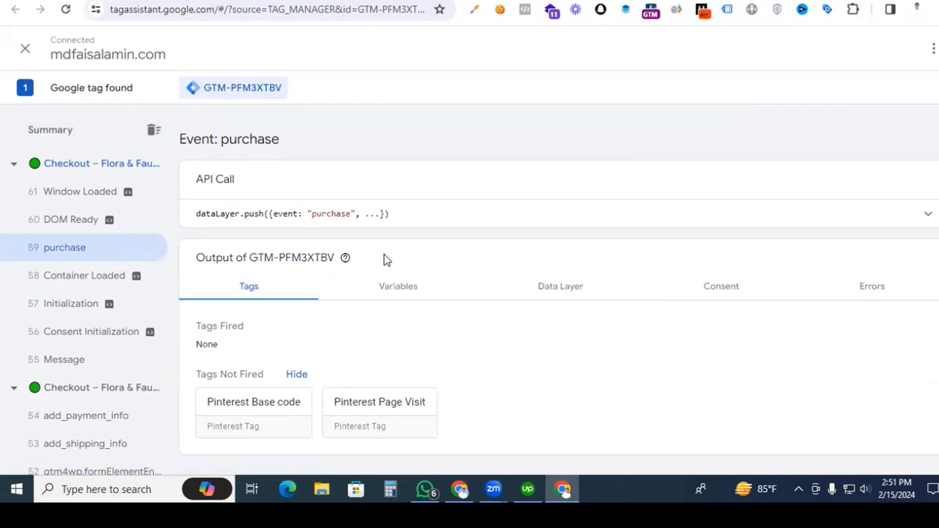
pyautogui.click(838, 222)
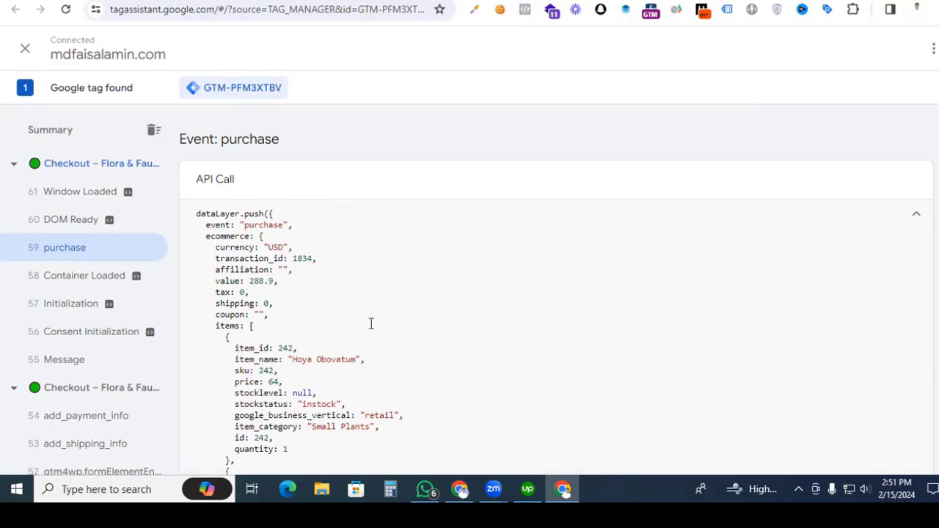
pyautogui.scroll(-4, 372, 323)
pyautogui.scroll(3, 371, 323)
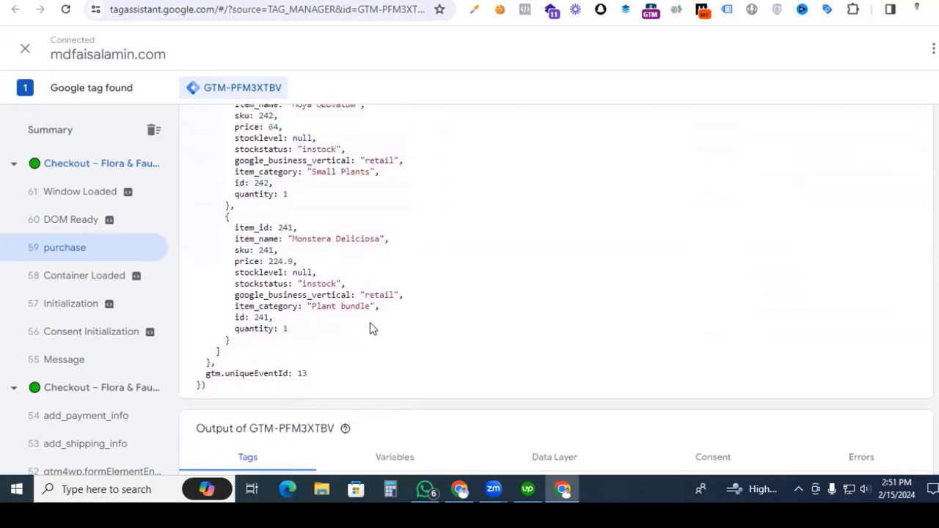
pyautogui.scroll(-2, 411, 337)
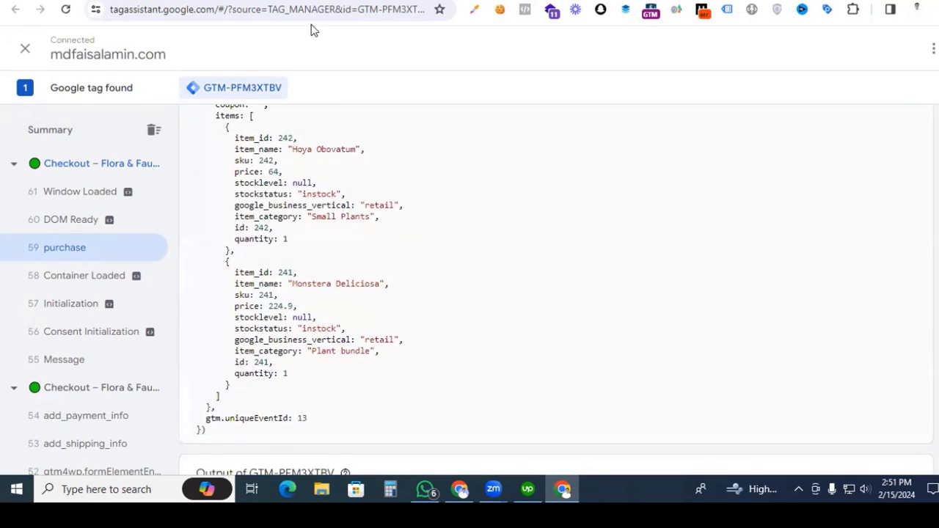
# Step: Return to the Tag Manager workspace and create a new tag with the Pinterest Tag type
pyautogui.hotkey('alt', 'Tab')
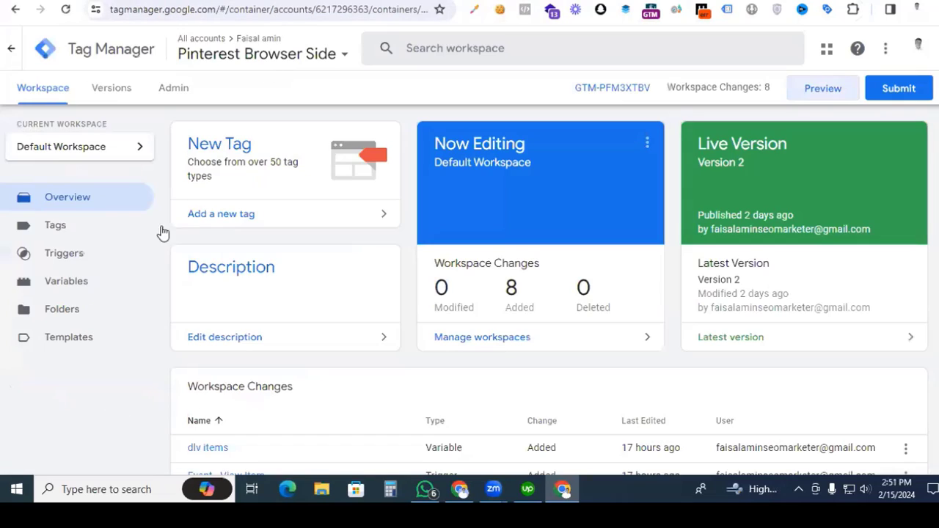
pyautogui.click(89, 233)
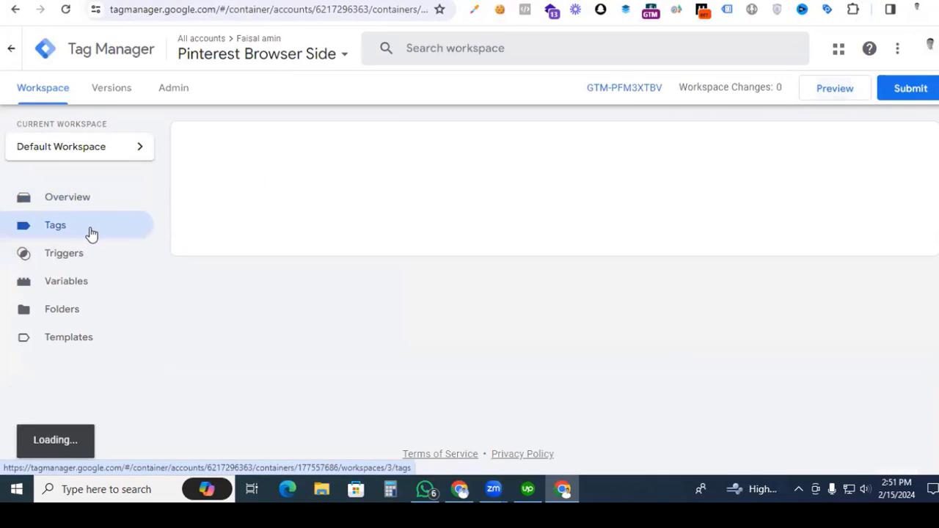
pyautogui.click(905, 143)
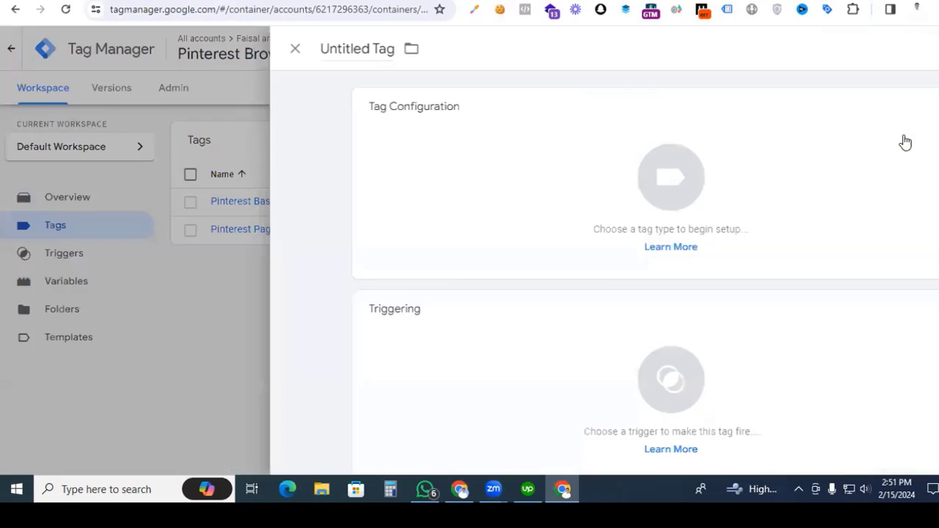
pyautogui.click(720, 165)
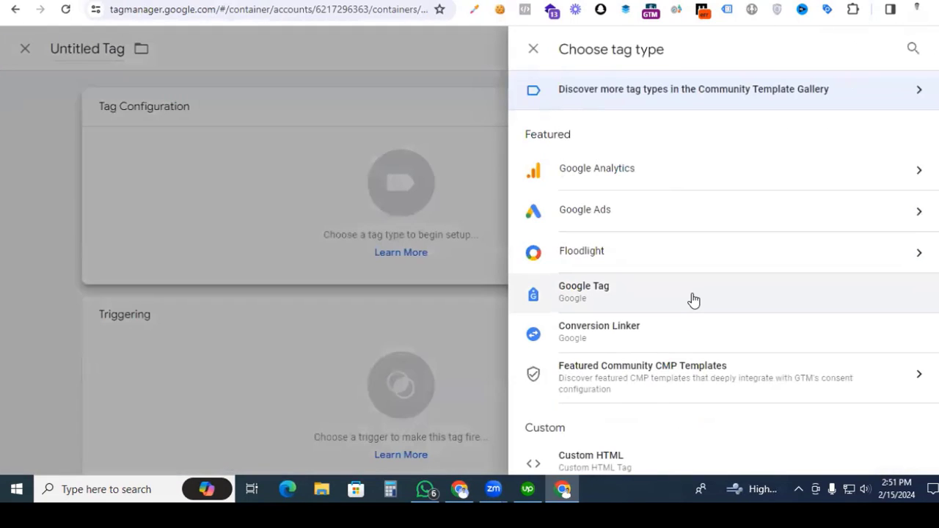
pyautogui.scroll(-9, 693, 300)
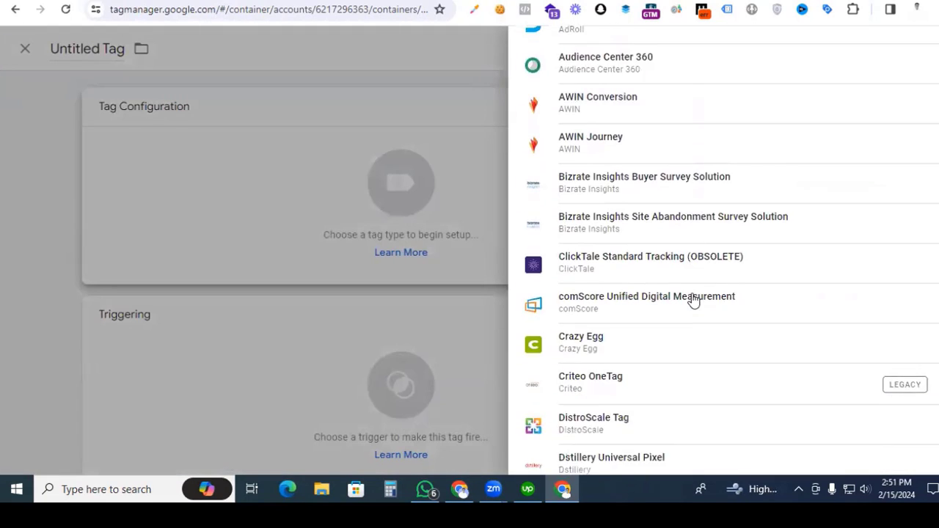
pyautogui.scroll(-15, 694, 300)
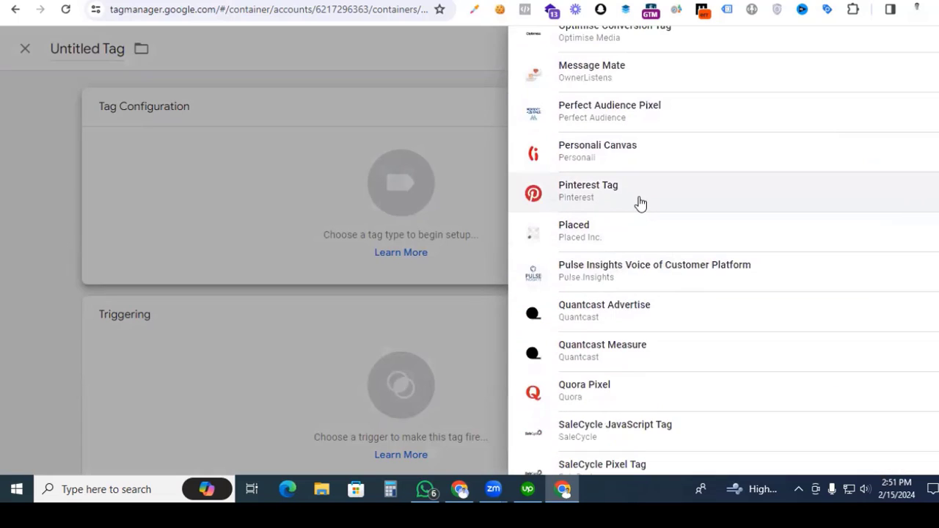
pyautogui.click(639, 203)
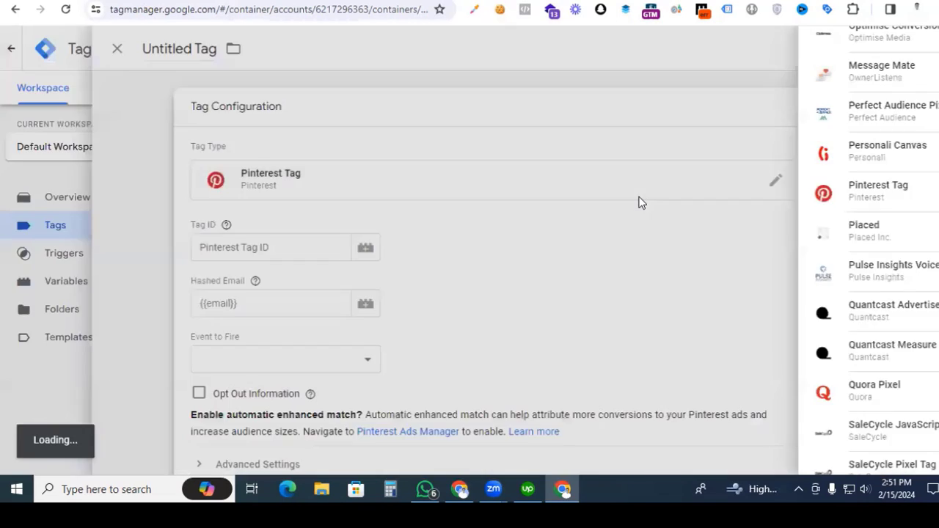
# Step: Set the Pinterest tag's Tag ID to {{Pinterest Tag id}} and read the help for the Hashed Email field
pyautogui.click(298, 242)
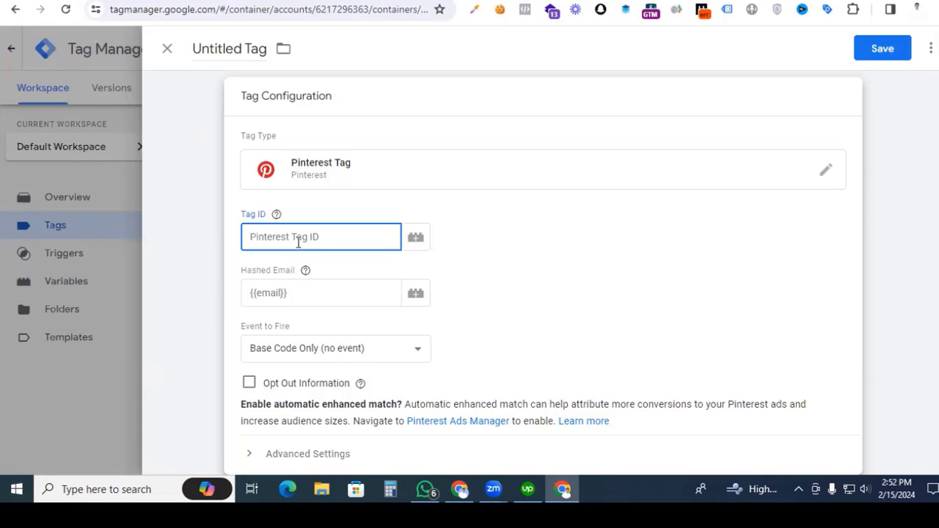
pyautogui.write('{{Pinterest Tag id}}')
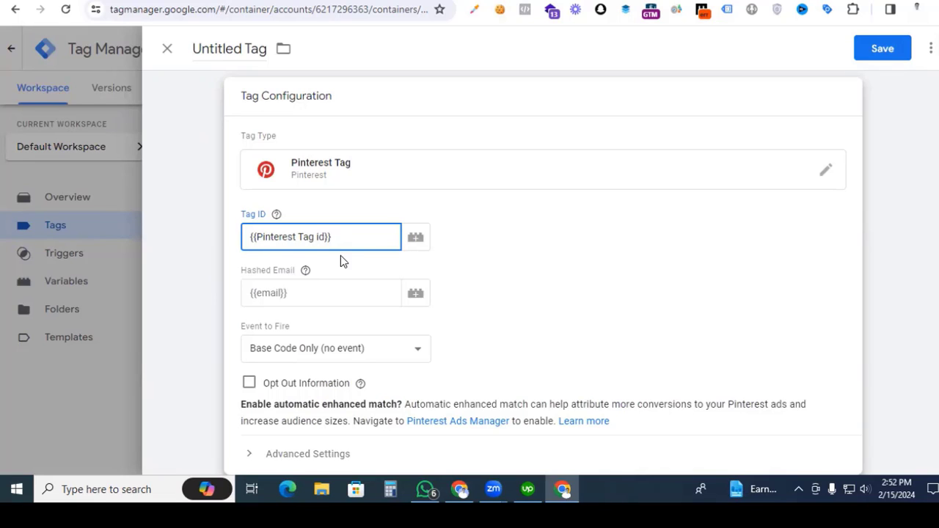
pyautogui.click(305, 270)
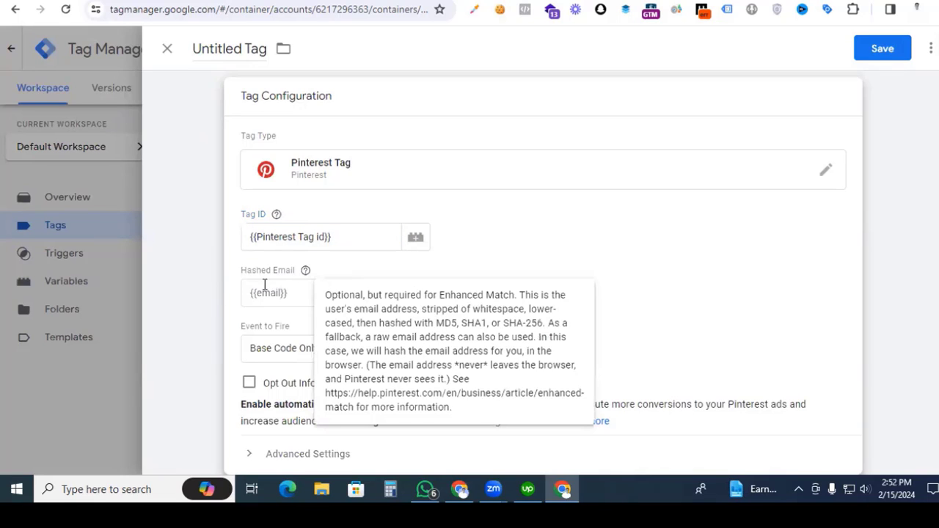
pyautogui.click(499, 259)
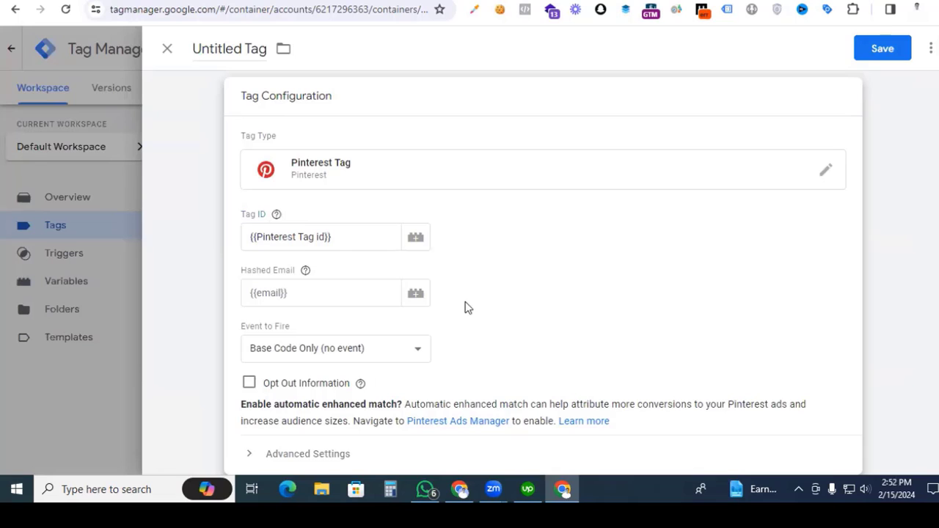
# Step: Start a new Data Layer Variable for the tag's Hashed Email field, ready for its variable name
pyautogui.click(416, 294)
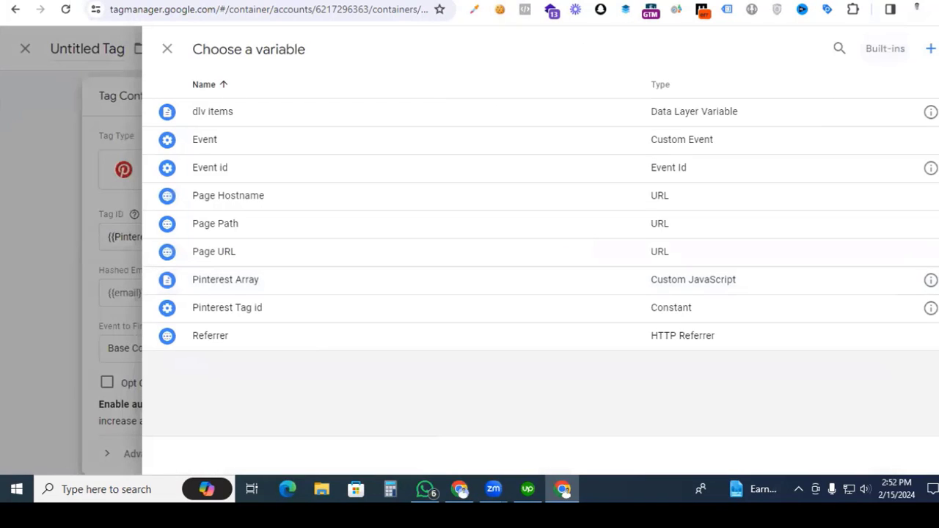
pyautogui.click(930, 50)
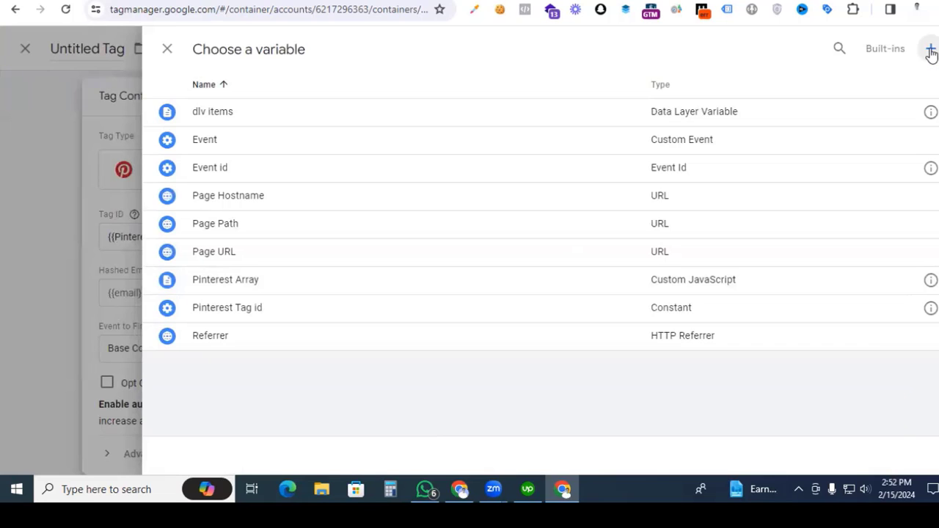
pyautogui.click(535, 182)
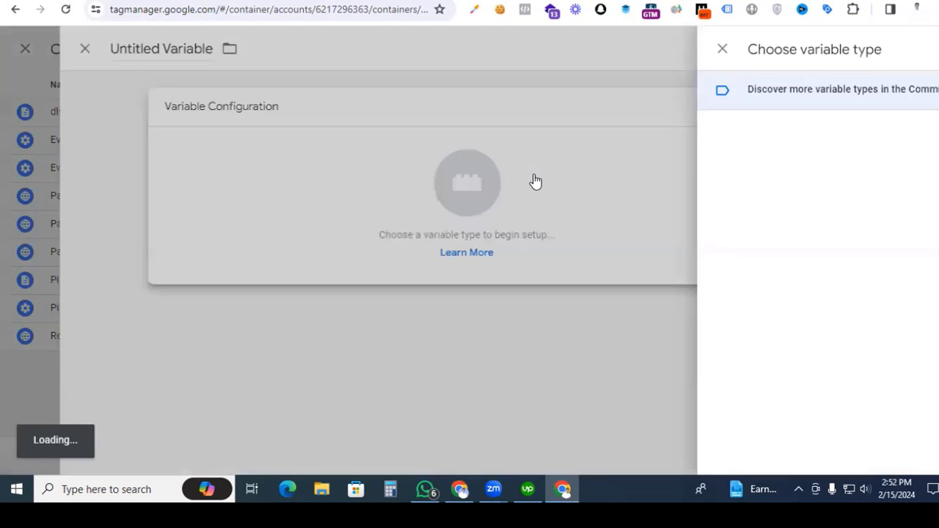
pyautogui.scroll(-2, 648, 258)
pyautogui.scroll(-1, 648, 257)
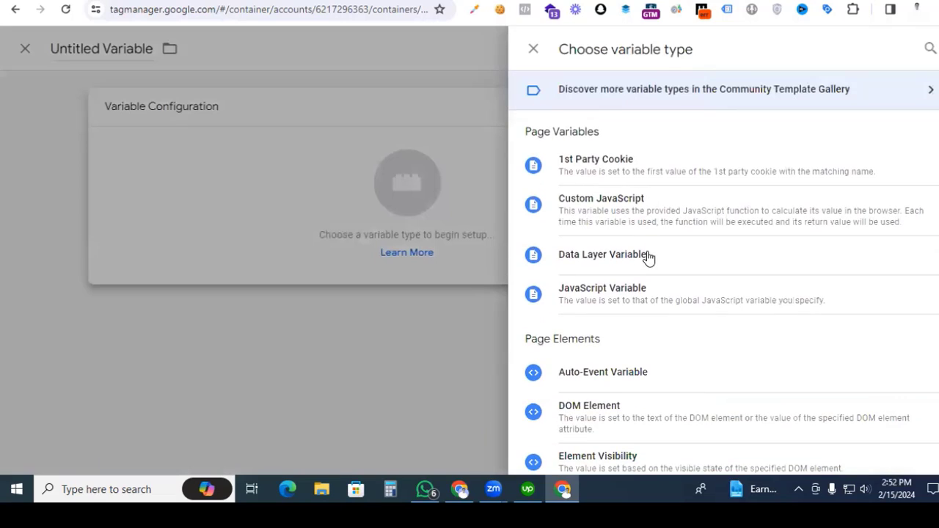
pyautogui.click(648, 258)
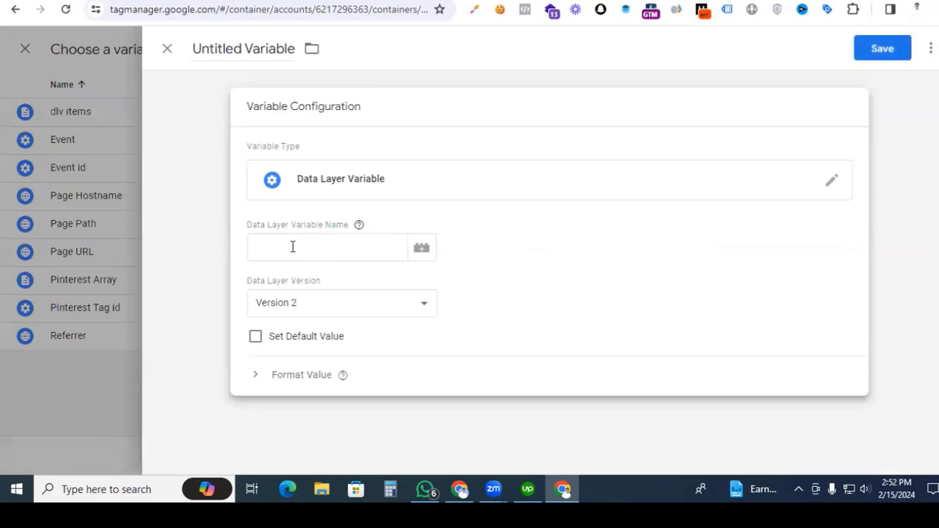
pyautogui.click(281, 247)
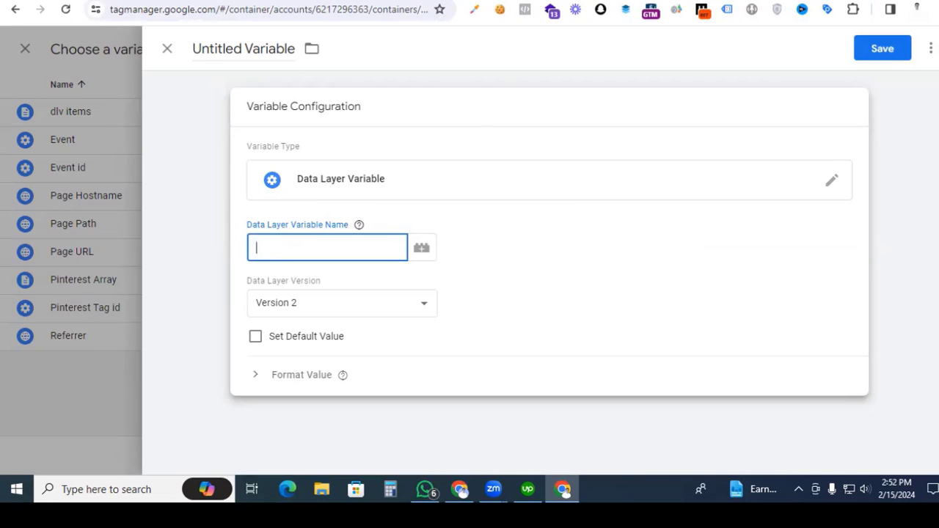
# Step: Switch to Tag Assistant and open the Data Layer output of the purchase event
pyautogui.click(393, 1)
pyautogui.scroll(3, 422, 237)
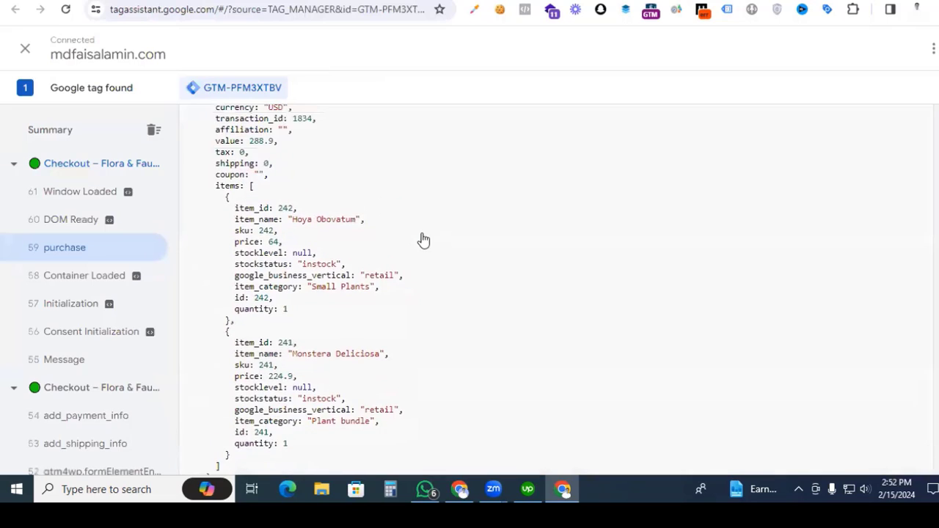
pyautogui.scroll(-5, 424, 240)
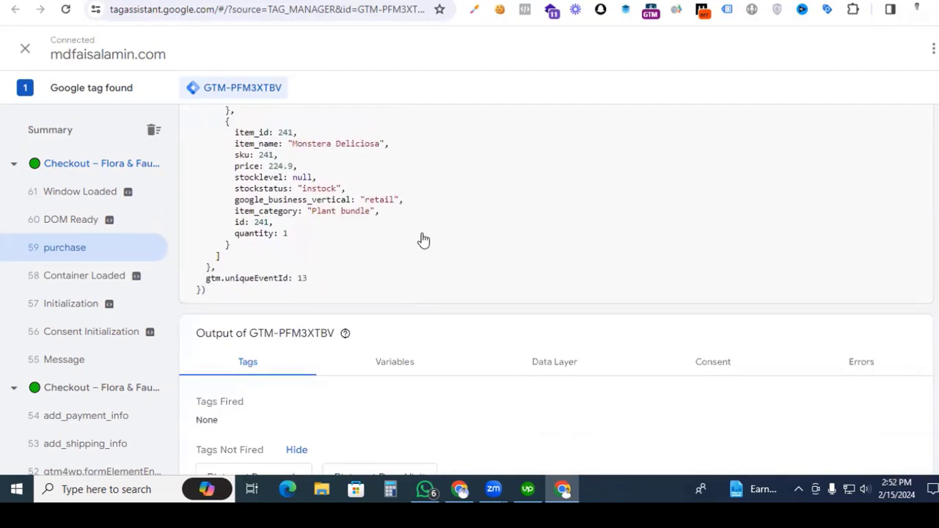
pyautogui.click(556, 304)
pyautogui.scroll(-10, 455, 239)
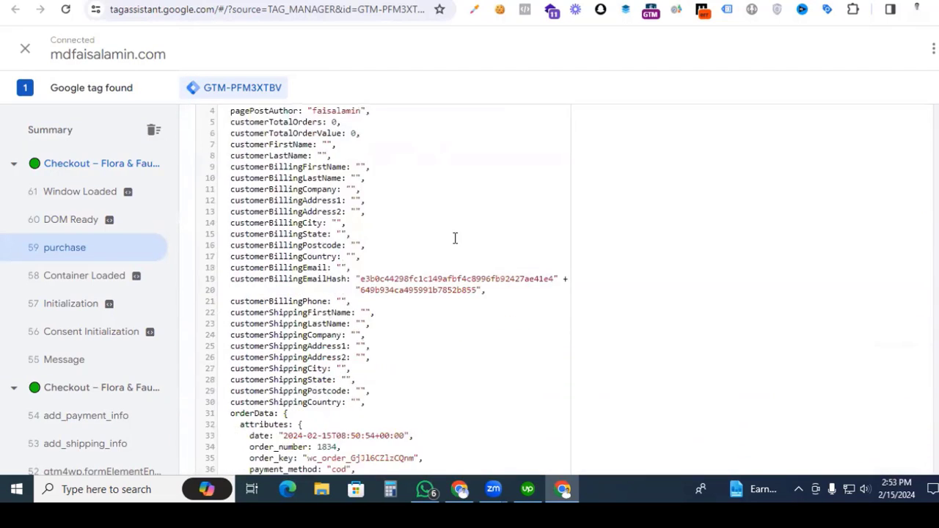
# Step: Examine the key path from orderData through customer and billing to the emailhash entry in the purchase data layer
pyautogui.scroll(-2, 455, 238)
pyautogui.moveTo(226, 204); pyautogui.dragTo(265, 206)
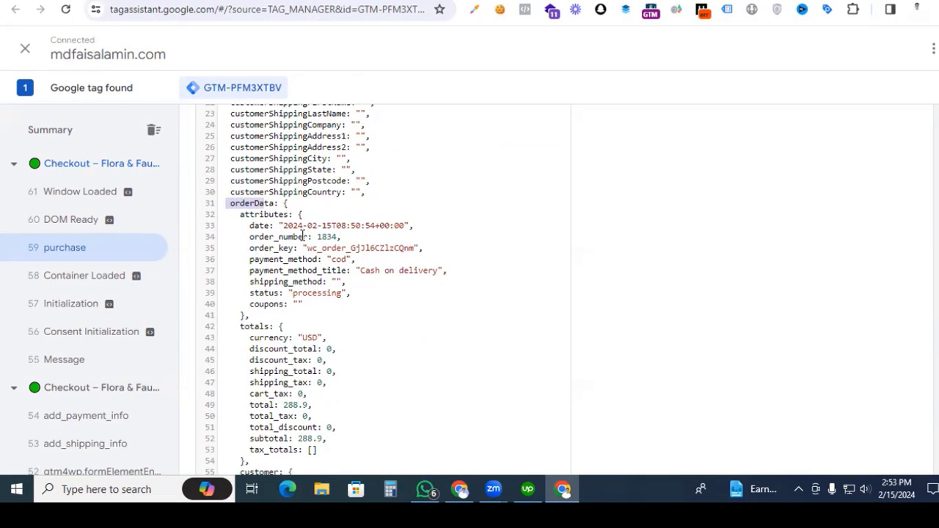
pyautogui.scroll(-2, 303, 233)
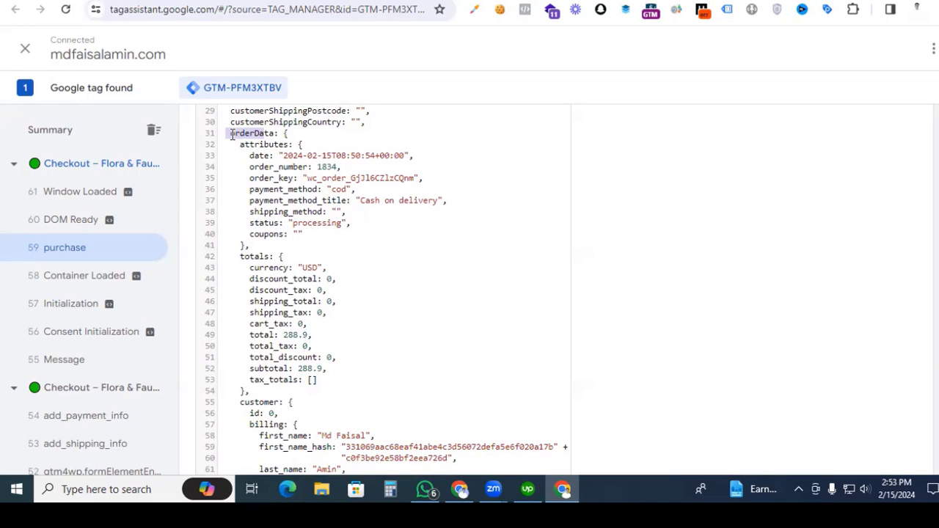
pyautogui.moveTo(232, 134); pyautogui.dragTo(264, 134)
pyautogui.scroll(-1, 358, 205)
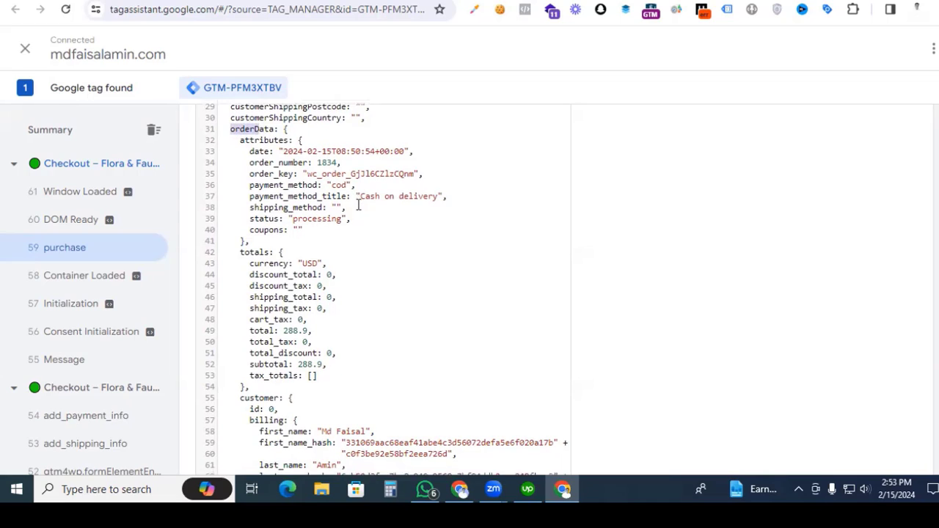
pyautogui.scroll(-2, 358, 205)
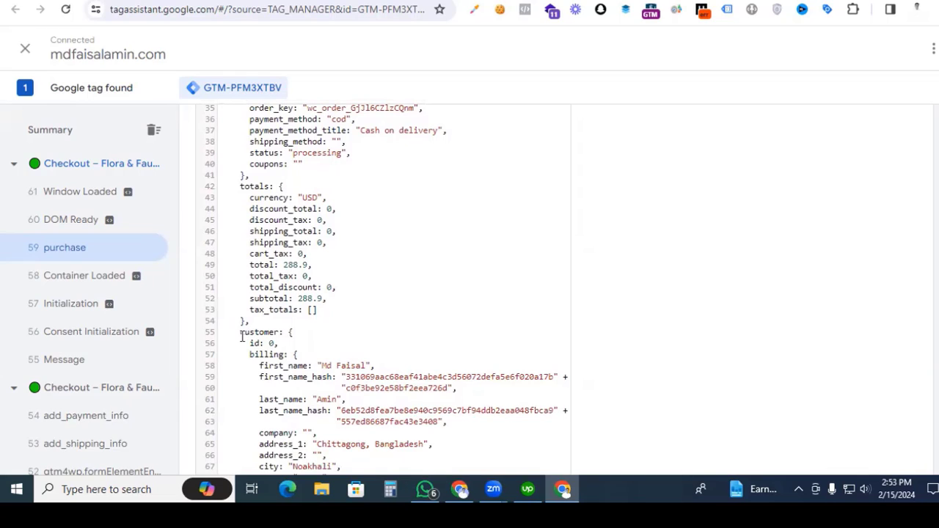
pyautogui.moveTo(242, 337); pyautogui.dragTo(271, 332)
pyautogui.scroll(-6, 357, 314)
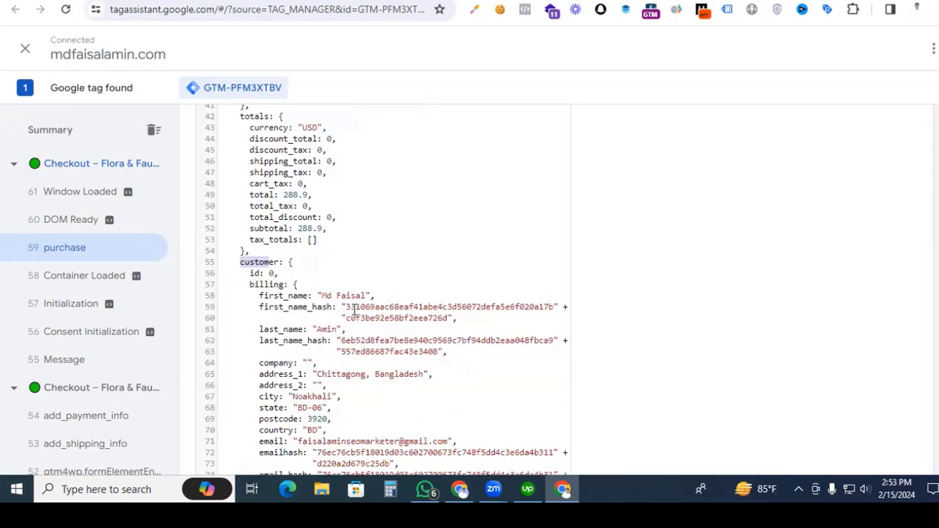
pyautogui.moveTo(249, 145); pyautogui.dragTo(286, 144)
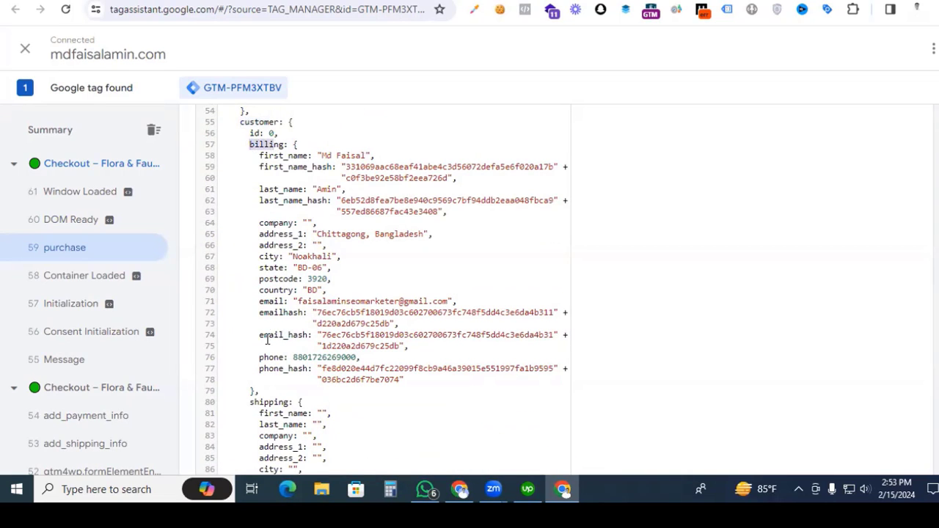
pyautogui.moveTo(260, 313); pyautogui.dragTo(291, 312)
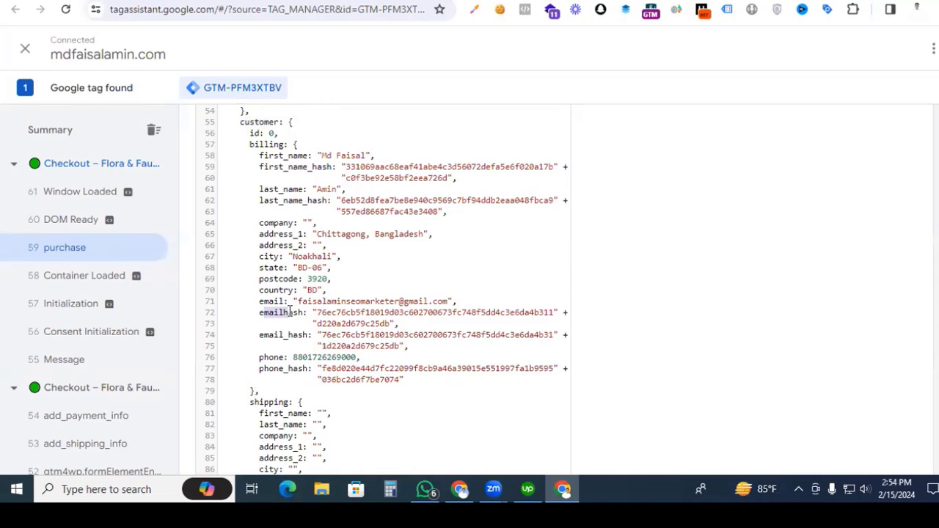
# Step: Copy the orderData key into the new variable's Data Layer Variable Name in Tag Manager, followed by a dot
pyautogui.scroll(5, 292, 312)
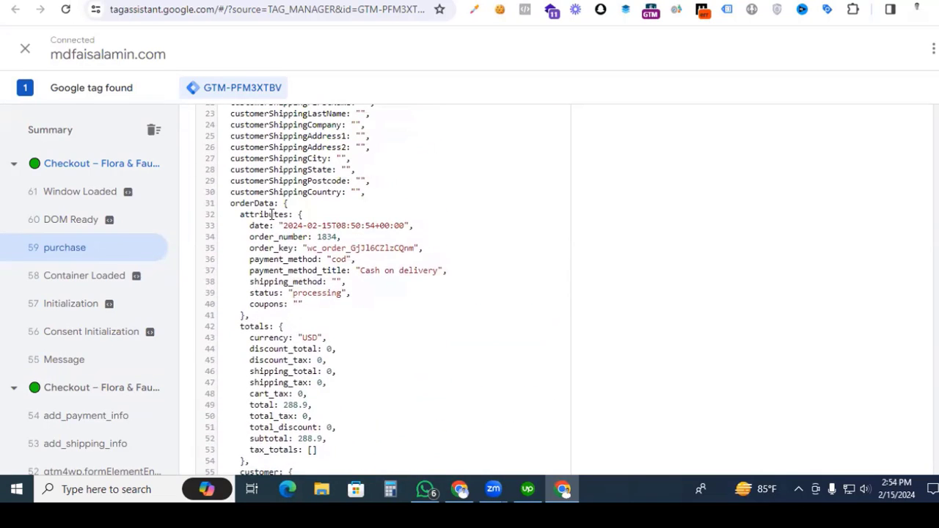
pyautogui.doubleClick(250, 204)
pyautogui.hotkey('ctrl', 'c')
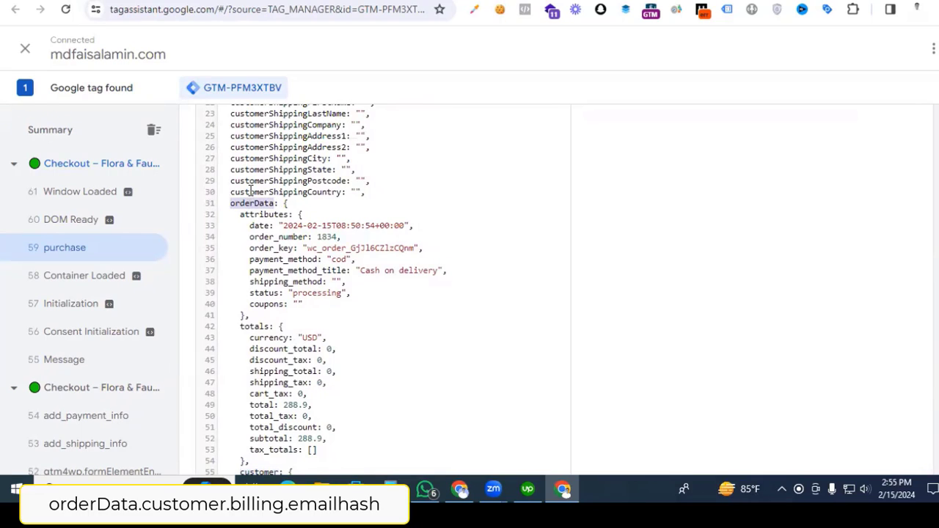
pyautogui.hotkey('alt', 'Tab')
pyautogui.moveTo(323, 247); pyautogui.dragTo(226, 260)
pyautogui.hotkey('ctrl', 'v')
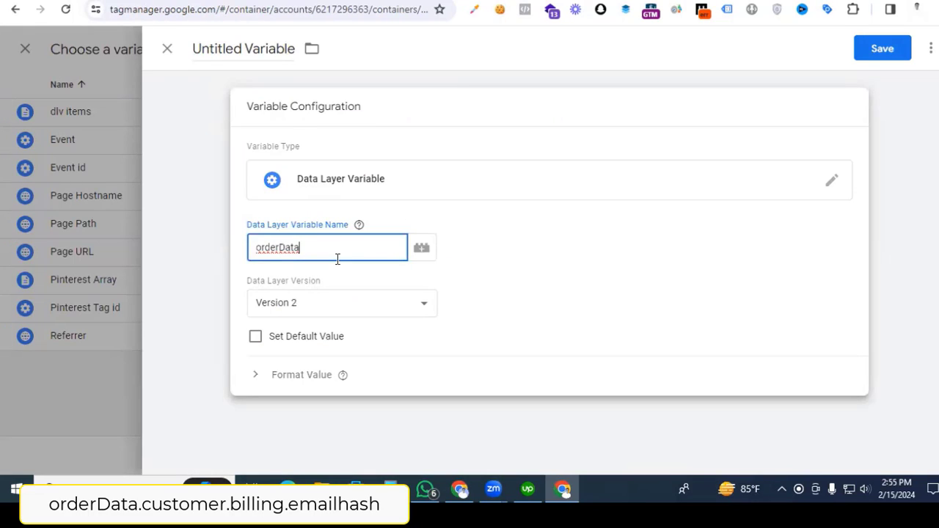
pyautogui.write('.')
# Step: Append the customer key from the Tag Assistant data layer to the variable name, making it "orderData.customer."
pyautogui.hotkey('alt', 'Tab')
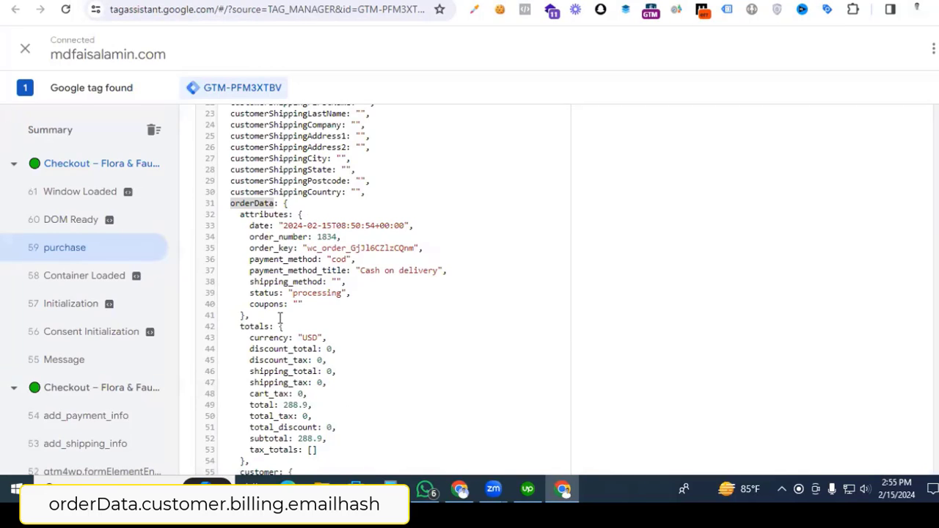
pyautogui.scroll(-2, 279, 315)
pyautogui.doubleClick(250, 332)
pyautogui.hotkey('ctrl', 'c')
pyautogui.hotkey('alt', 'Tab')
pyautogui.hotkey('ctrl', 'v')
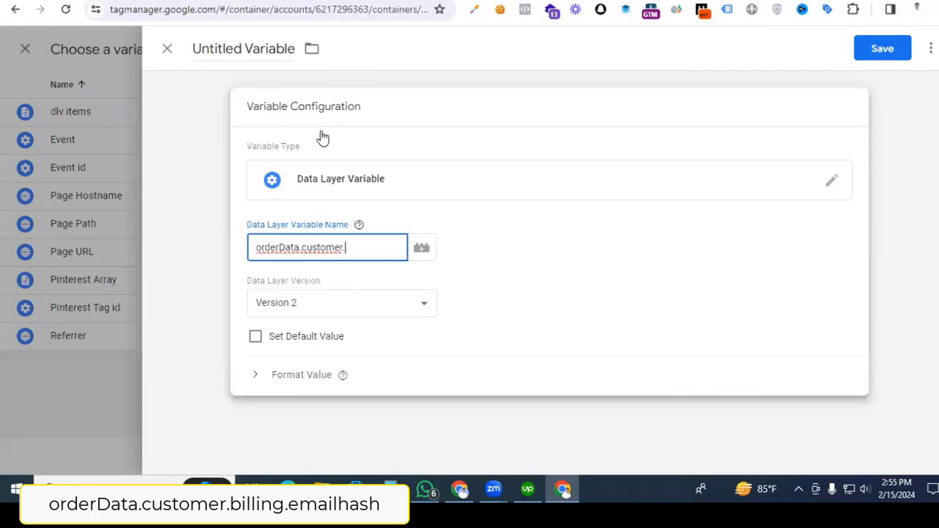
# Step: Append the billing key from the data layer so the variable name reads "orderData.customer.billing"
pyautogui.hotkey('alt', 'Tab')
pyautogui.scroll(-1, 287, 290)
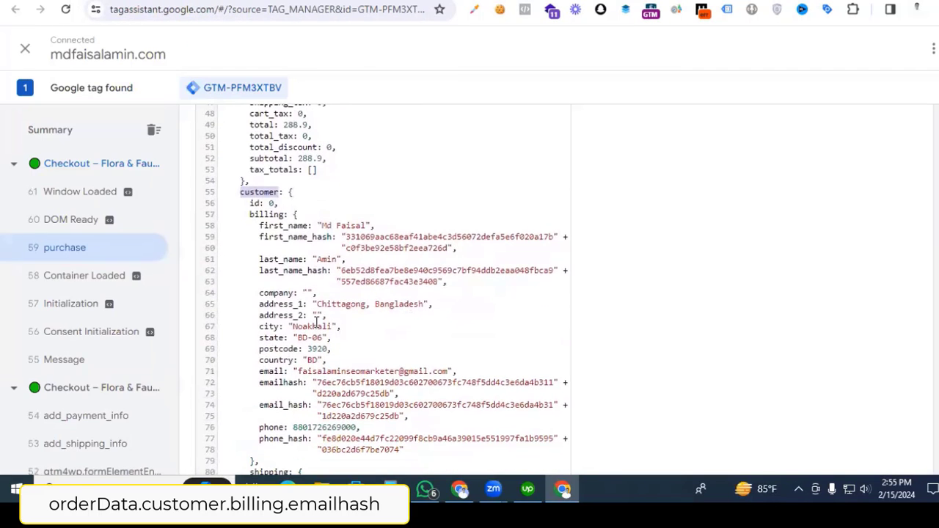
pyautogui.doubleClick(262, 214)
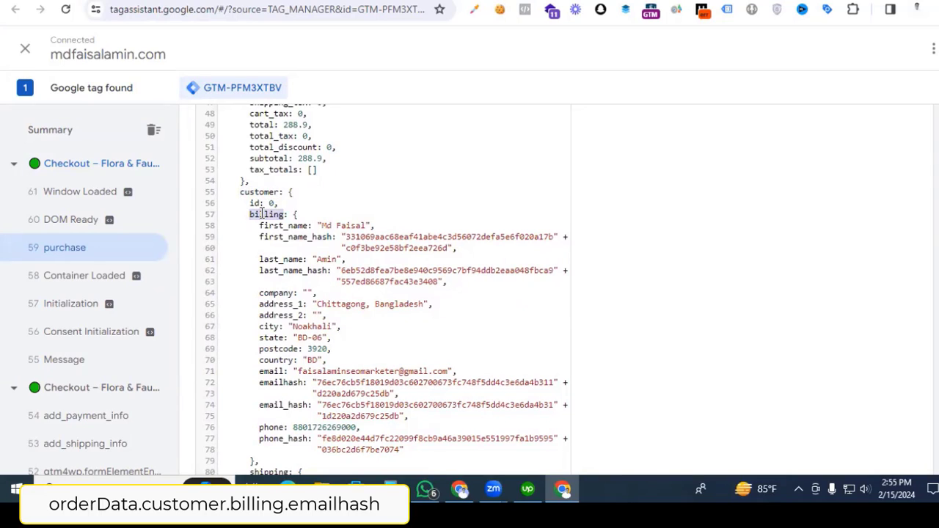
pyautogui.hotkey('ctrl', 'c')
pyautogui.hotkey('alt', 'Tab')
pyautogui.hotkey('ctrl', 'v')
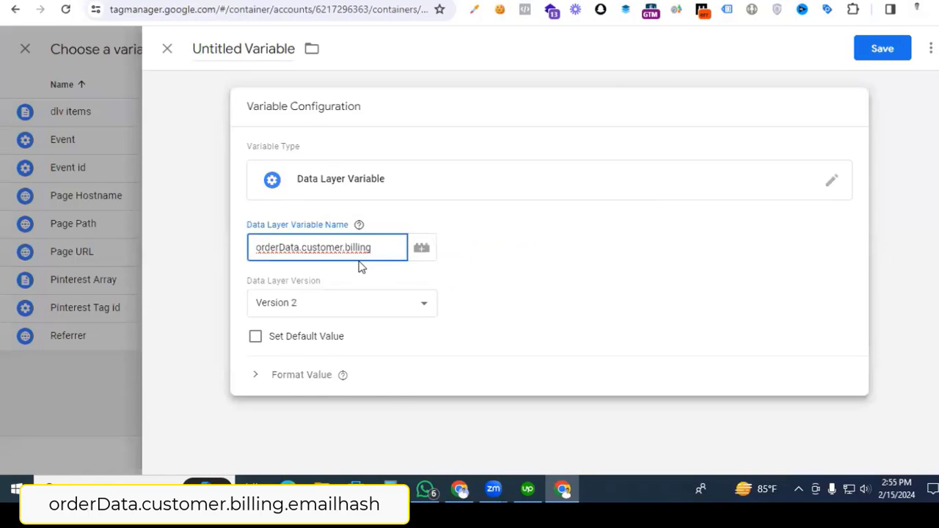
# Step: Complete the Data Layer Variable Name as "orderData.customer.billing.emailhash" using the emailhash key from Tag Assistant
pyautogui.hotkey('alt', 'Tab')
pyautogui.scroll(-2, 343, 294)
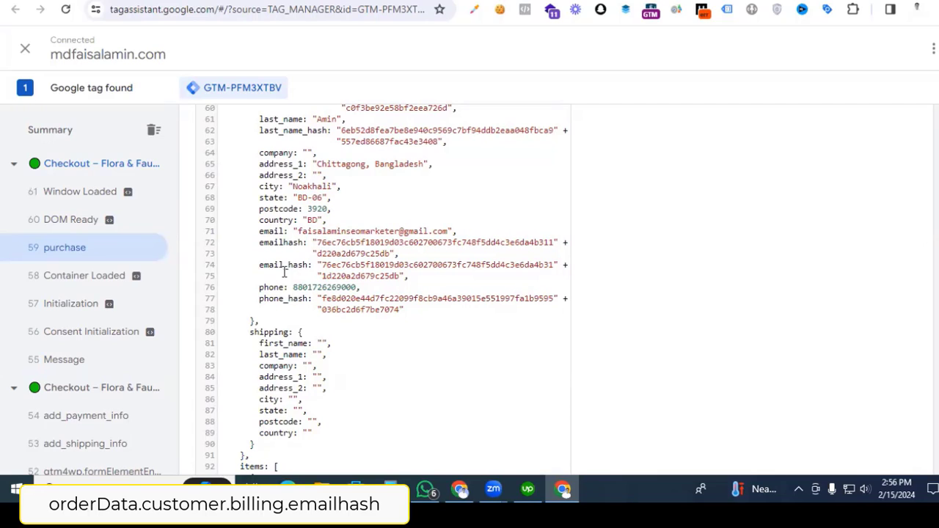
pyautogui.moveTo(315, 242); pyautogui.dragTo(389, 272)
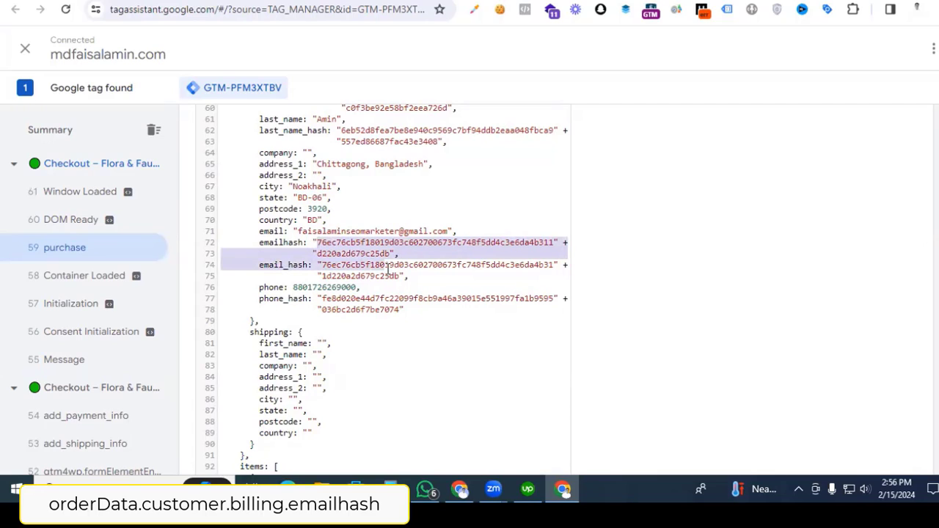
pyautogui.click(386, 254)
pyautogui.moveTo(304, 242); pyautogui.dragTo(260, 244)
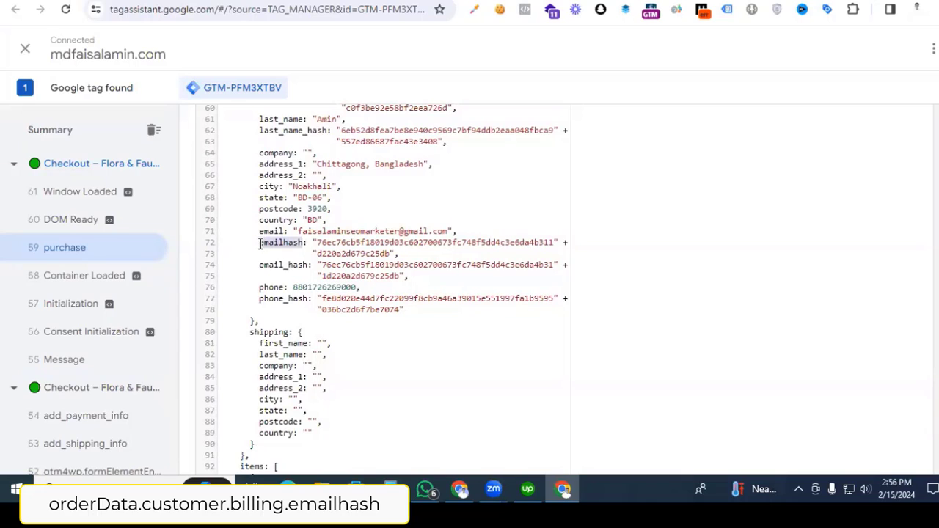
pyautogui.hotkey('alt', 'Tab')
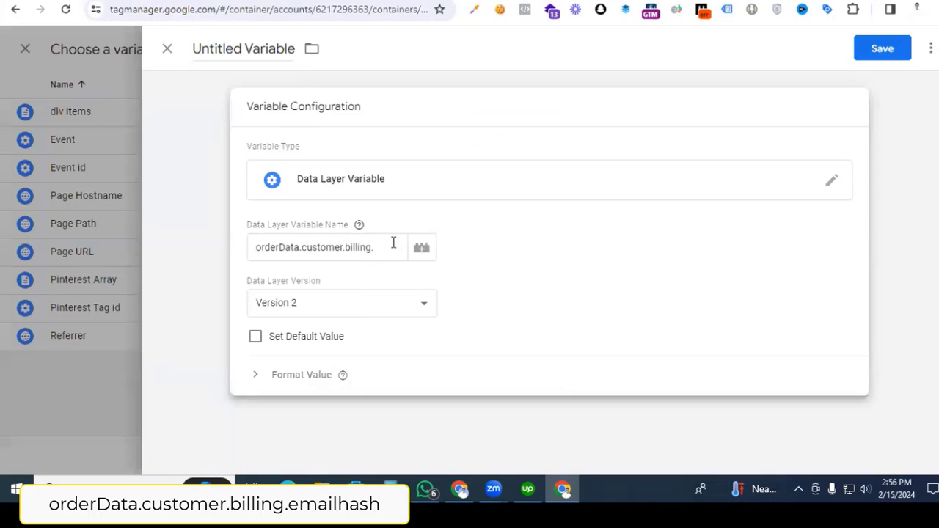
pyautogui.click(393, 246)
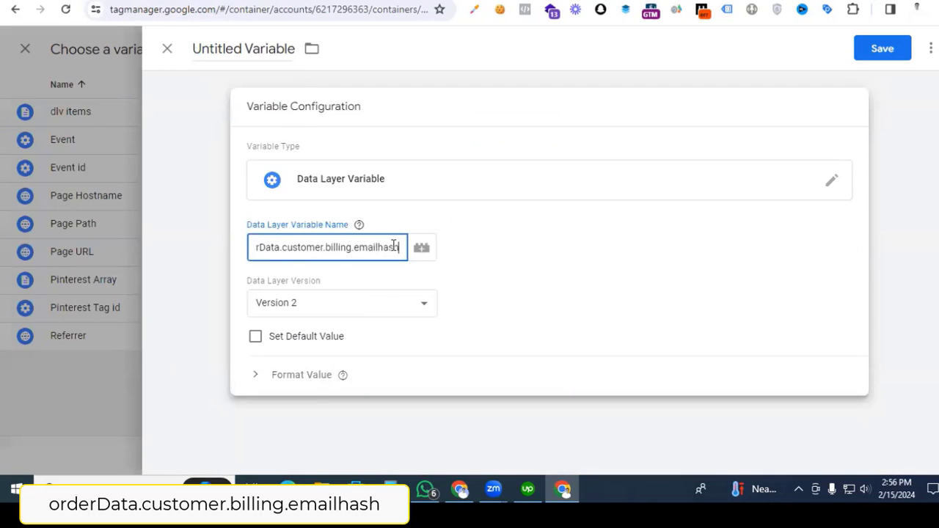
# Step: Name the data layer variable "Hashed Email" and save it into the Pinterest tag's Hashed Email field
pyautogui.click(241, 47)
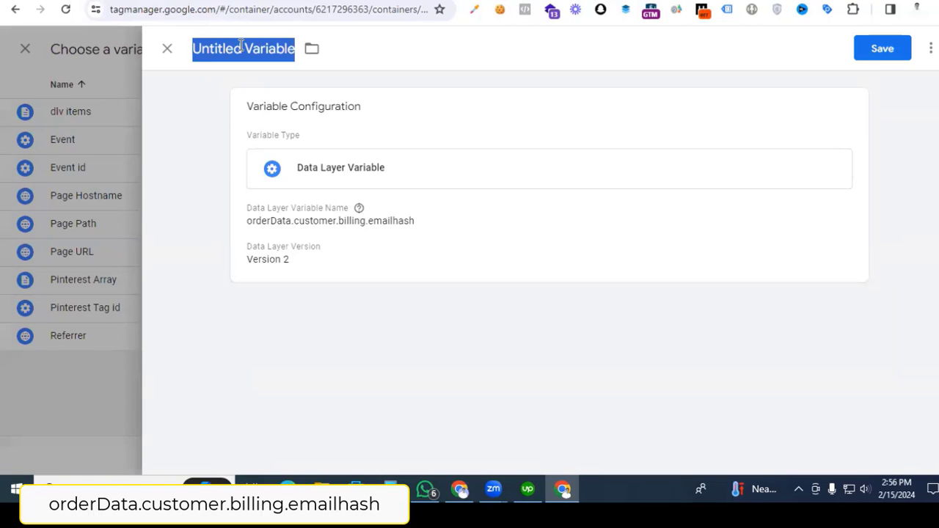
pyautogui.write('Hashed Email')
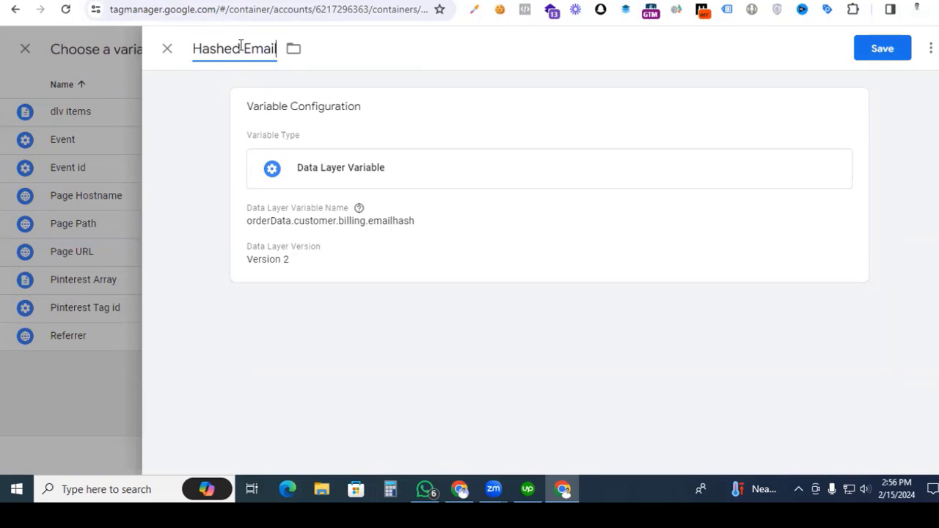
pyautogui.click(880, 50)
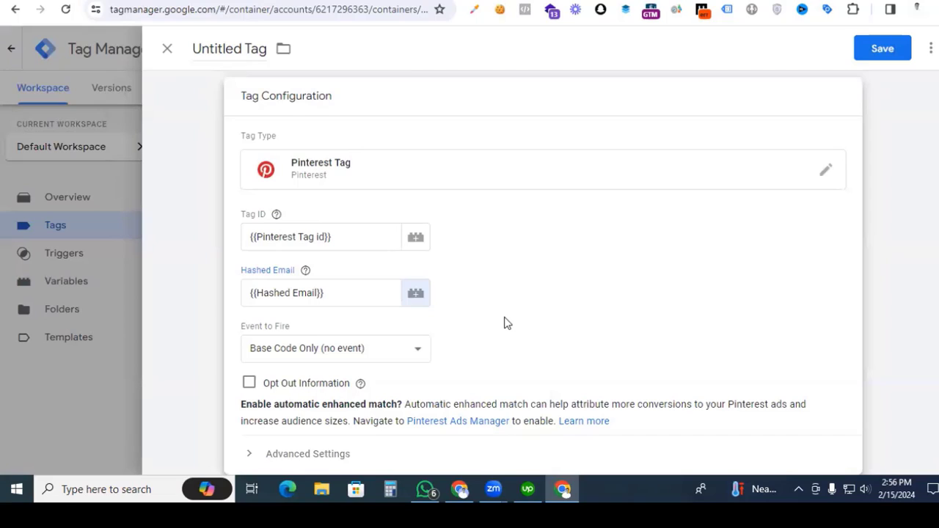
# Step: Set the Pinterest tag's Event to Fire to Checkout
pyautogui.scroll(-1, 505, 323)
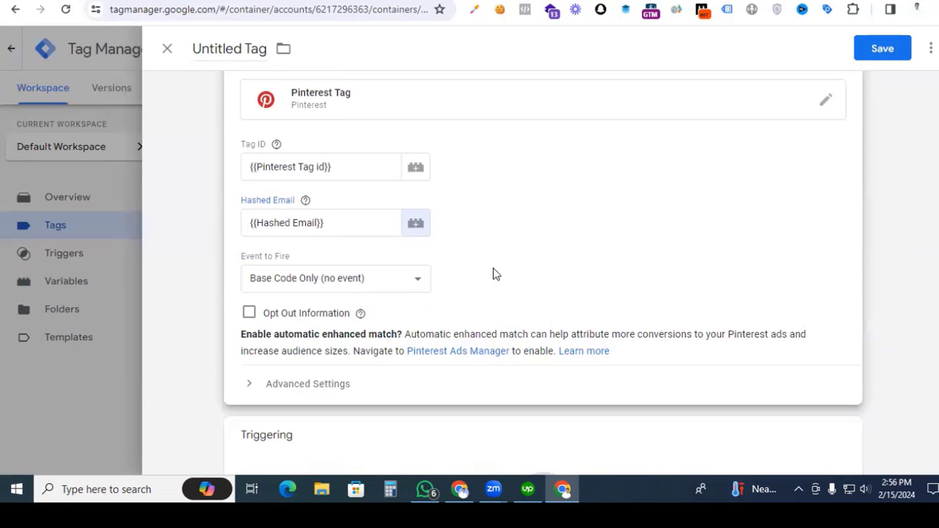
pyautogui.click(413, 287)
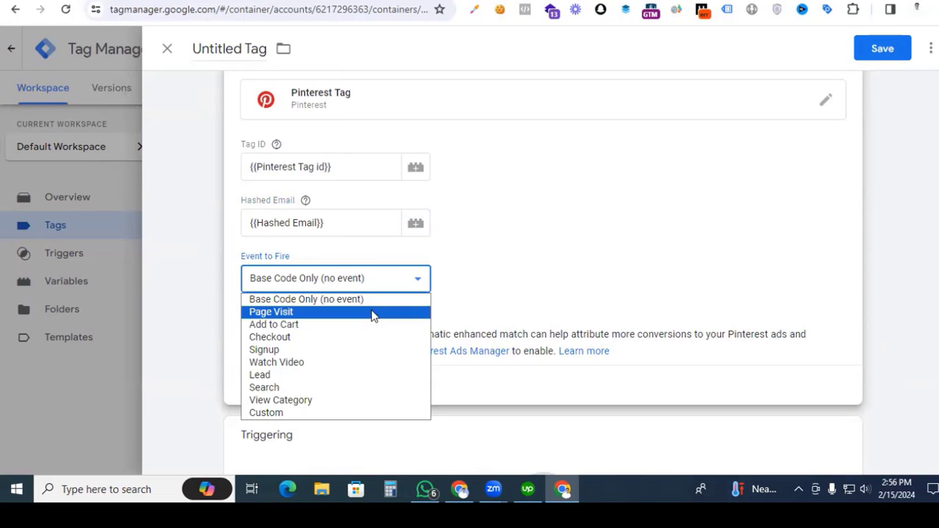
pyautogui.click(365, 335)
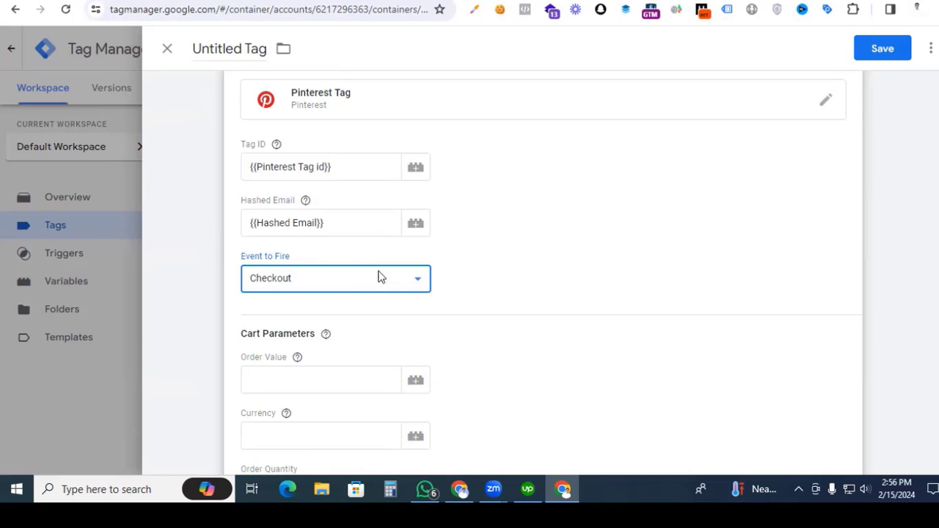
# Step: Create a new Data Layer Variable for the Pinterest tag's Order Value field
pyautogui.scroll(-2, 341, 244)
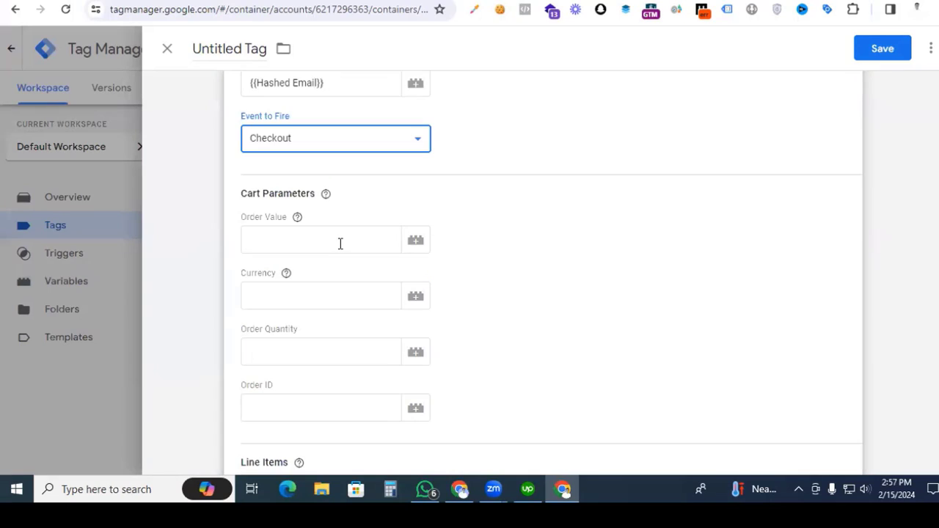
pyautogui.click(341, 243)
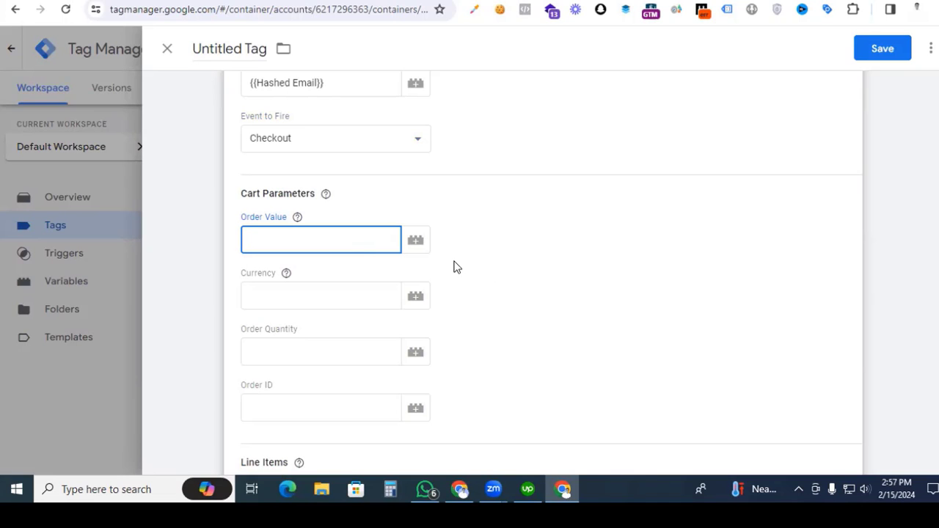
pyautogui.click(416, 241)
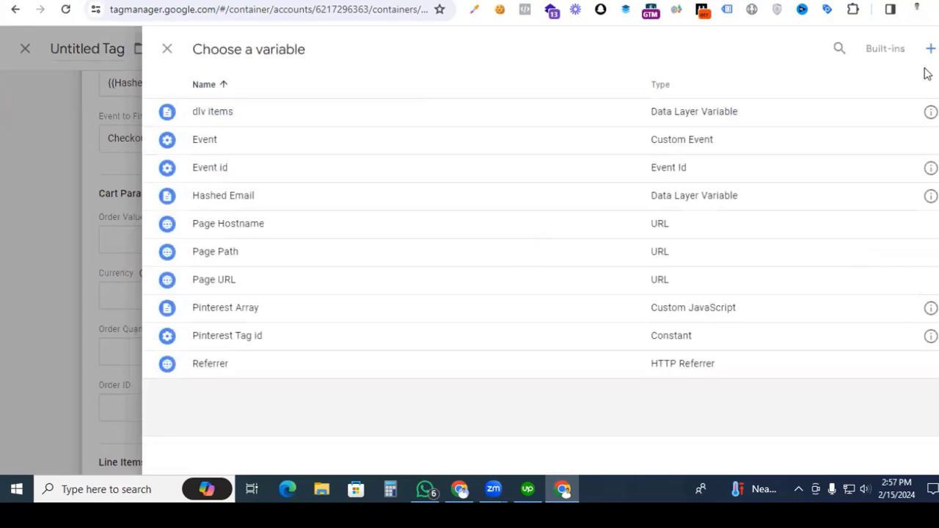
pyautogui.click(930, 48)
pyautogui.click(530, 198)
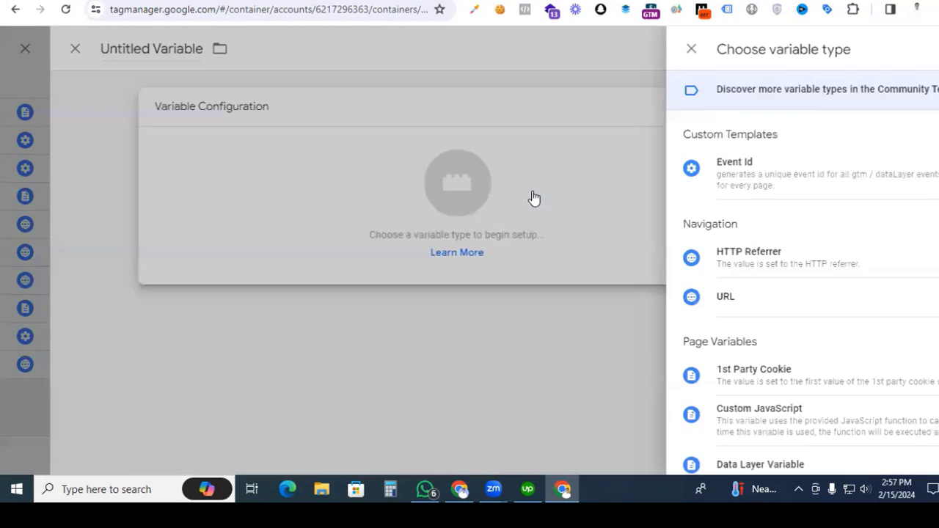
pyautogui.scroll(-2, 686, 330)
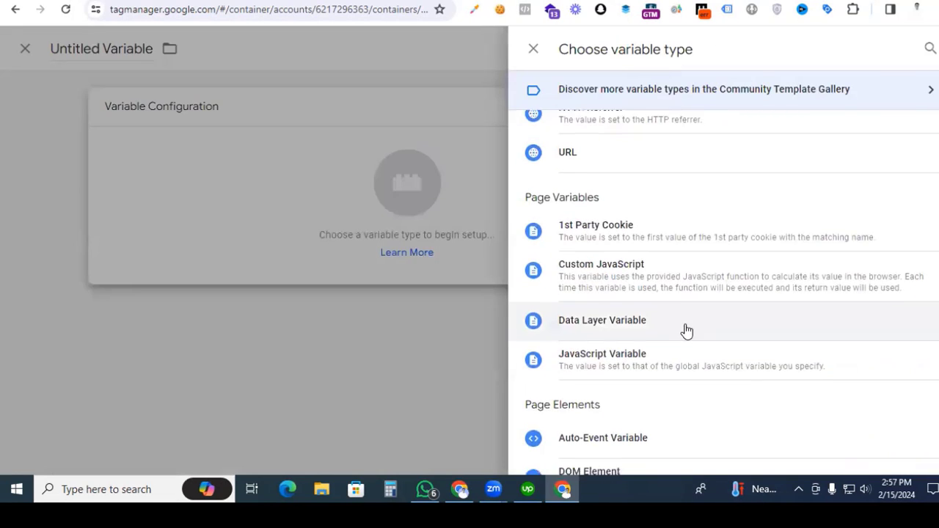
pyautogui.scroll(-5, 686, 330)
pyautogui.scroll(4, 628, 273)
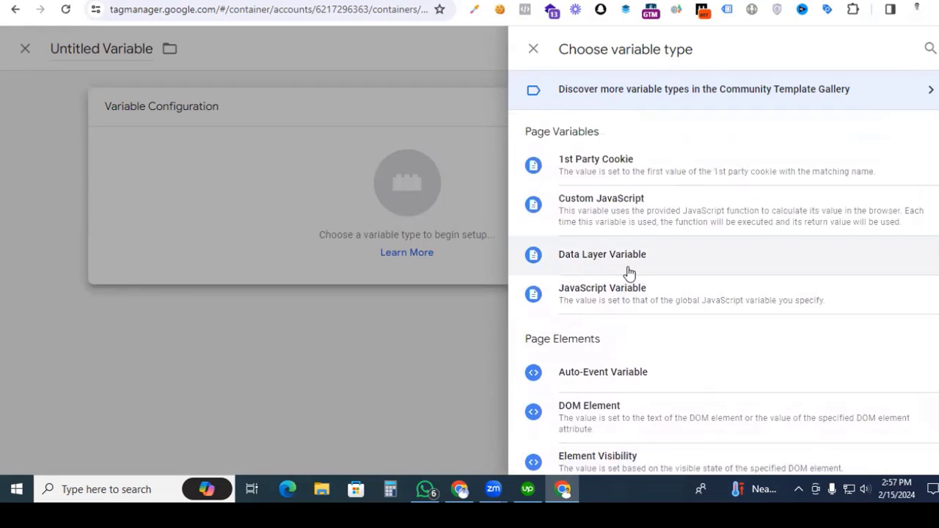
pyautogui.click(630, 273)
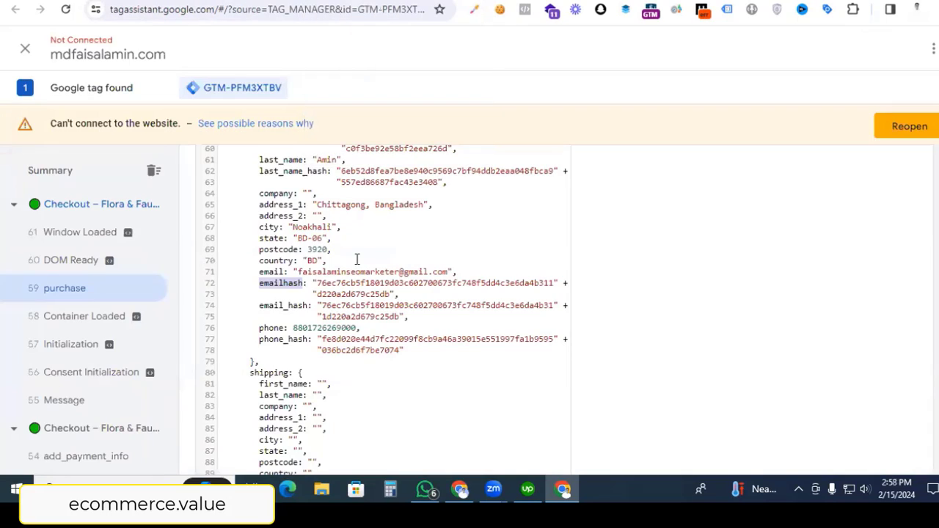
# Step: Copy the ecommerce key from the purchase event in Tag Assistant and enter "ecommerce." as the Data Layer Variable Name
pyautogui.scroll(2, 357, 258)
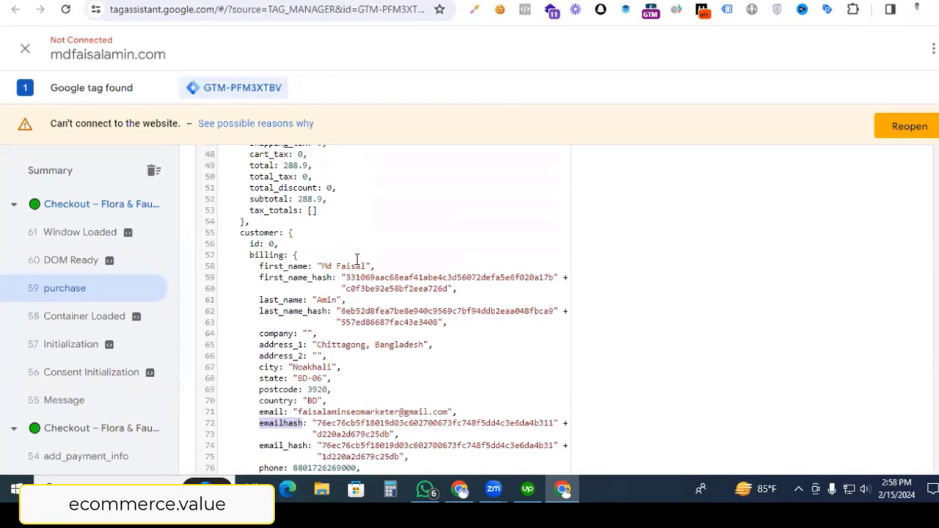
pyautogui.scroll(2, 357, 259)
pyautogui.scroll(5, 358, 259)
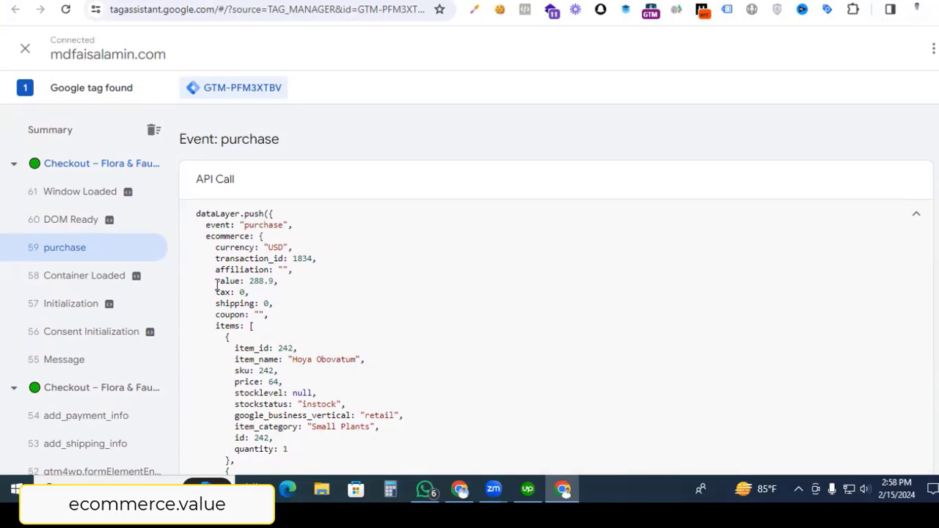
pyautogui.moveTo(217, 285); pyautogui.dragTo(242, 283)
pyautogui.moveTo(268, 394); pyautogui.dragTo(283, 393)
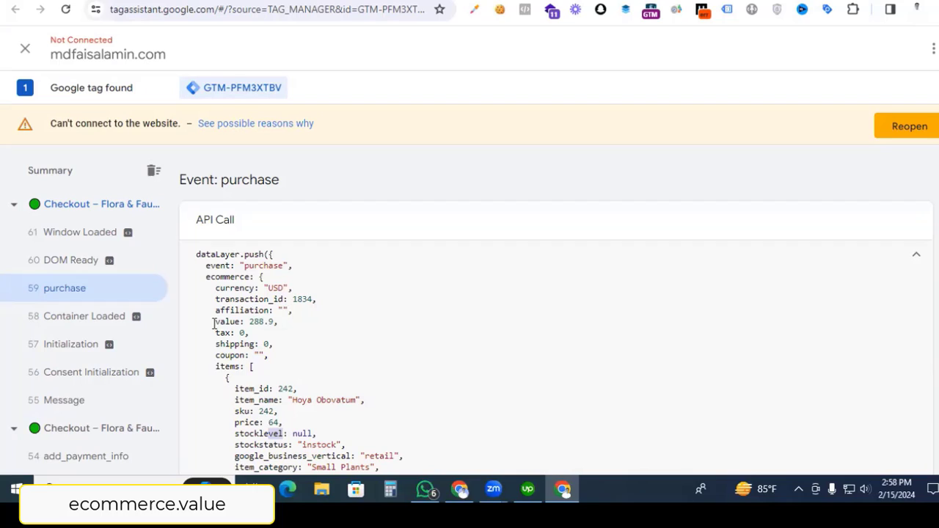
pyautogui.moveTo(213, 323); pyautogui.dragTo(240, 322)
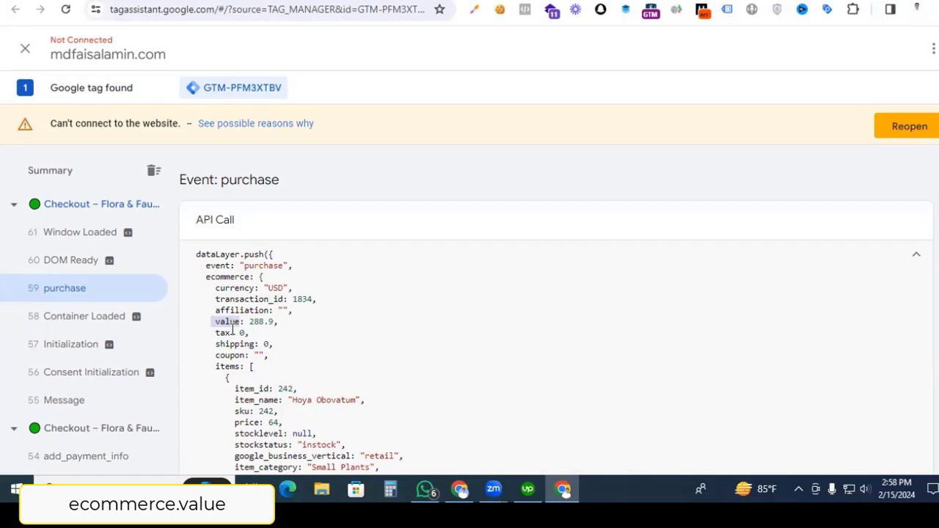
pyautogui.doubleClick(237, 277)
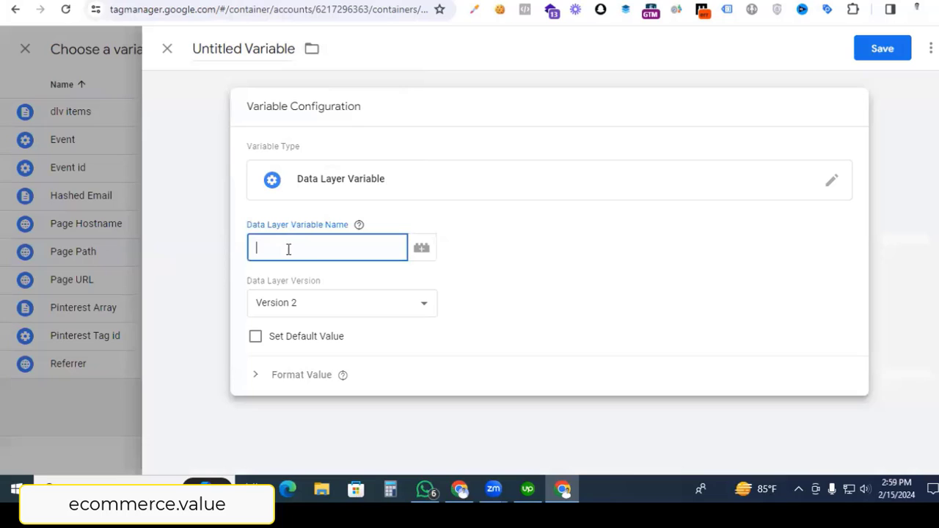
pyautogui.hotkey('ctrl', 'v')
pyautogui.write('.')
# Step: Append the value key from the purchase event so the Data Layer Variable Name reads "ecommerce.value"
pyautogui.hotkey('alt', 'Tab')
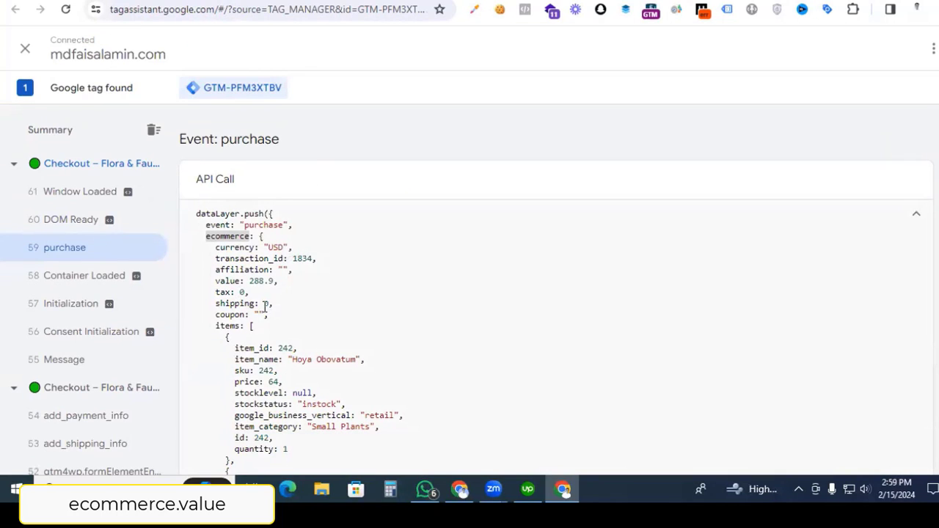
pyautogui.moveTo(242, 281); pyautogui.dragTo(216, 281)
pyautogui.hotkey('ctrl', 'c')
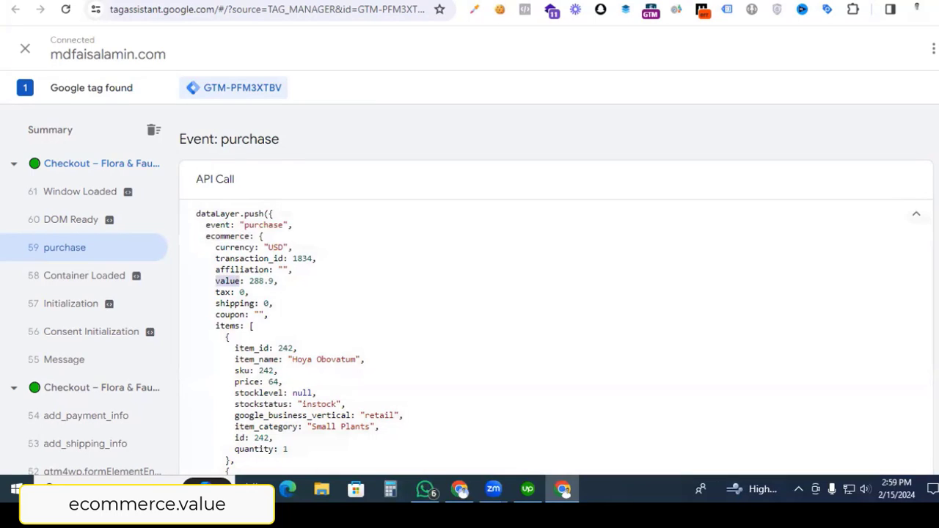
pyautogui.hotkey('alt', 'Tab')
pyautogui.hotkey('ctrl', 'v')
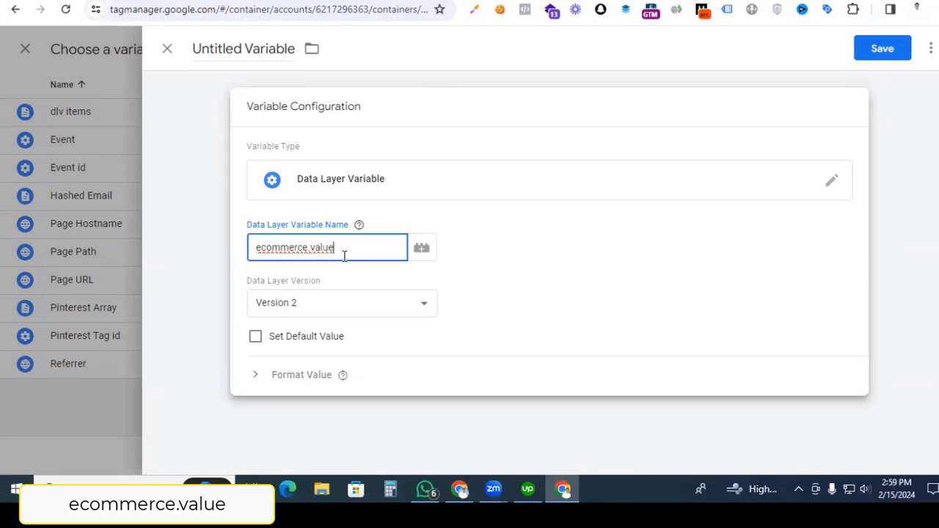
# Step: Name the variable "dlv total value" and save it into the Order Value field
pyautogui.click(249, 49)
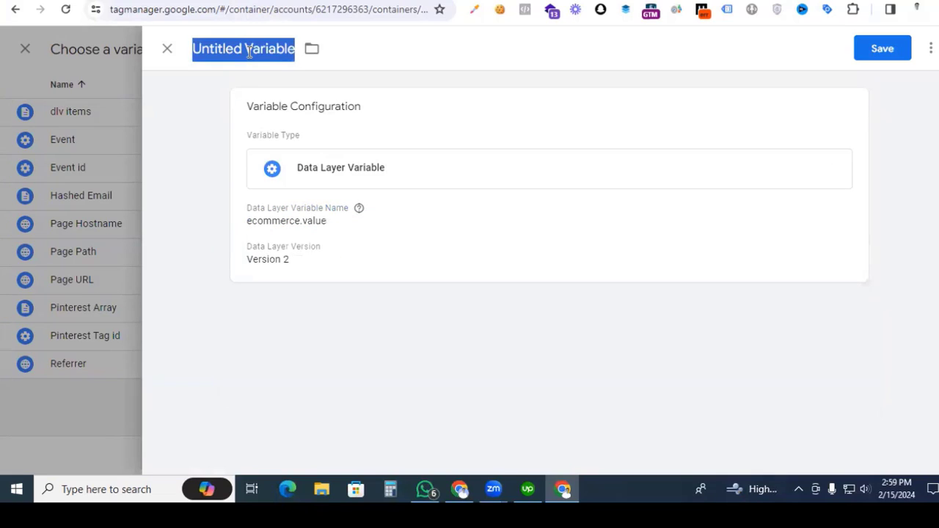
pyautogui.write('dlv totle')
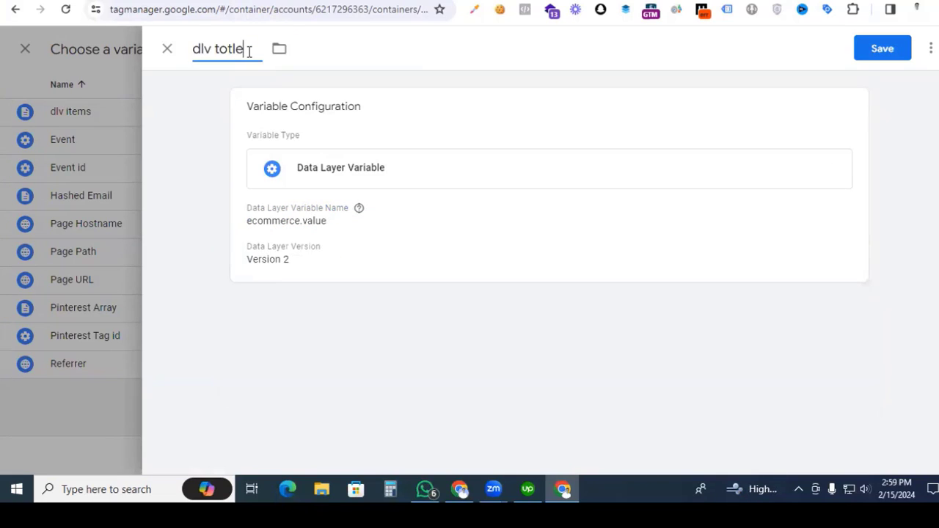
pyautogui.press('BackSpace')
pyautogui.write('al value')
pyautogui.click(883, 48)
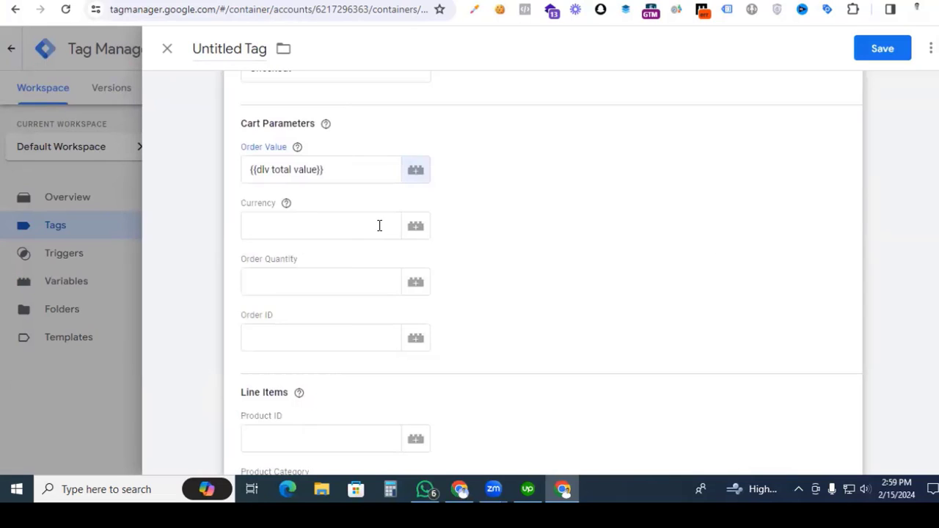
# Step: Create a new Data Layer Variable for the Pinterest tag's Currency field
pyautogui.click(416, 230)
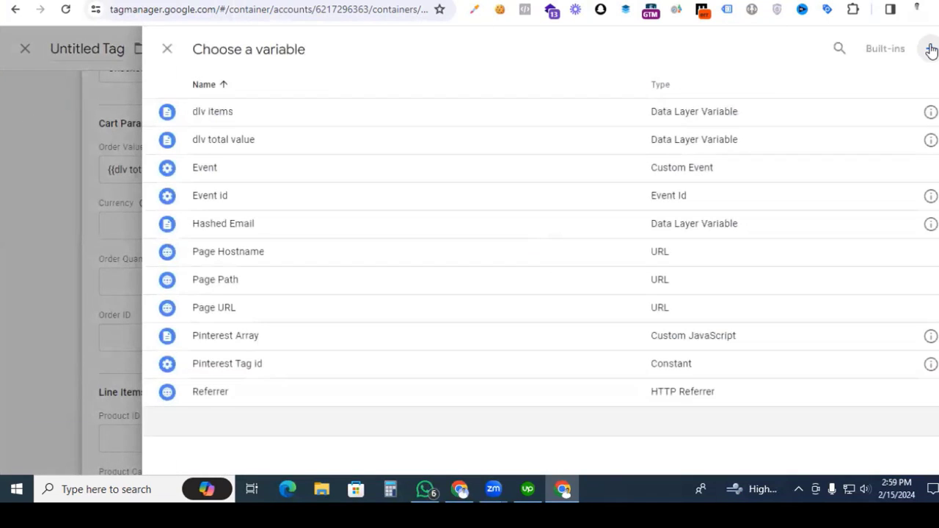
pyautogui.click(930, 48)
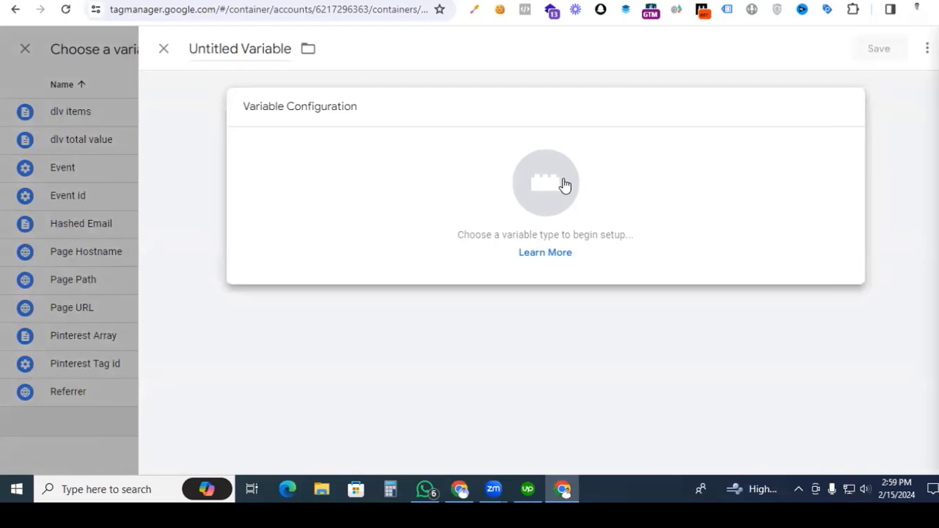
pyautogui.click(562, 184)
pyautogui.scroll(-2, 632, 366)
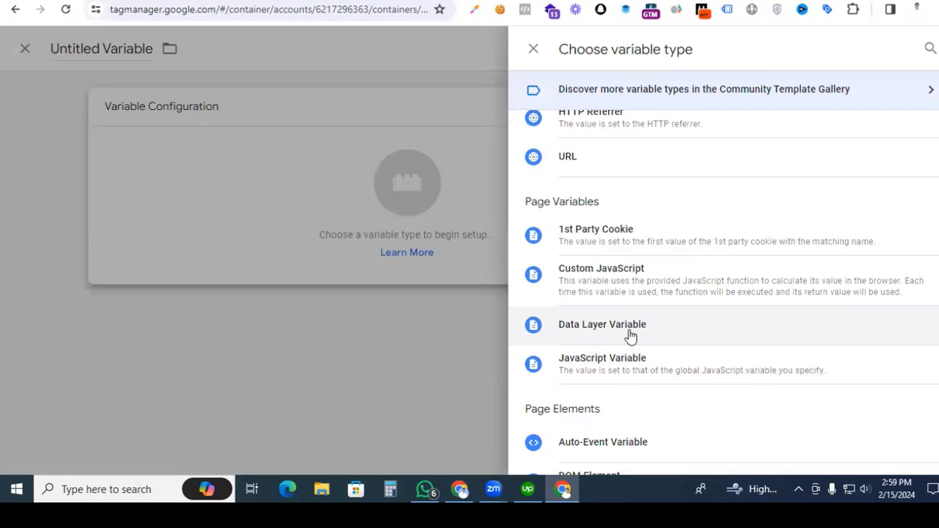
pyautogui.click(630, 336)
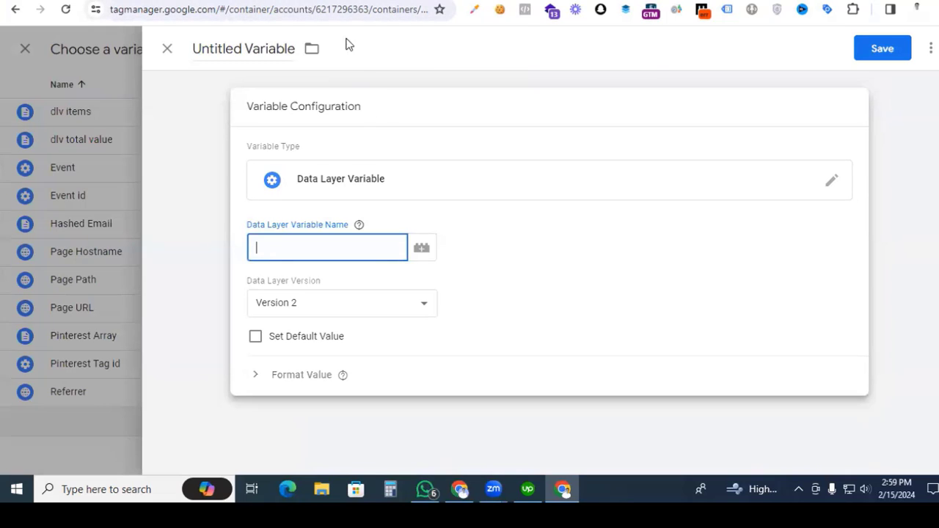
# Step: Set the Data Layer Variable Name to "ecommerce.currency" using the ecommerce and currency keys from the purchase event in Tag Assistant
pyautogui.click(323, 1)
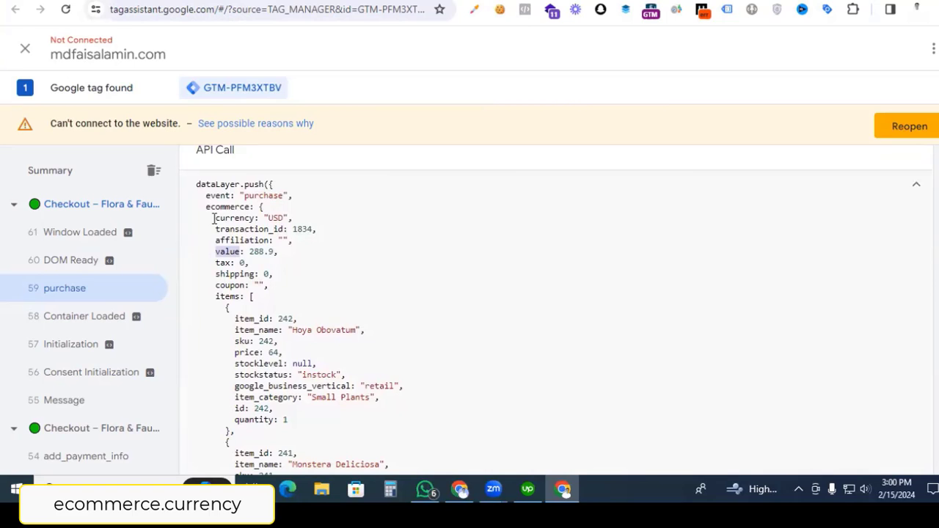
pyautogui.moveTo(215, 218)
pyautogui.mouseDown()
pyautogui.moveTo(253, 218)
pyautogui.moveTo(205, 207)
pyautogui.mouseUp()
pyautogui.hotkey('ctrl', 'c')
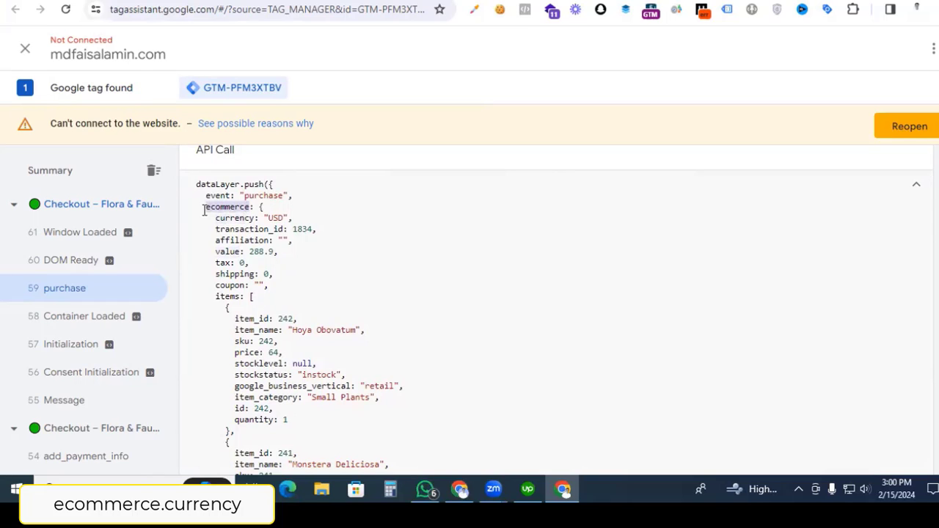
pyautogui.click(253, 1)
pyautogui.hotkey('ctrl', 'v')
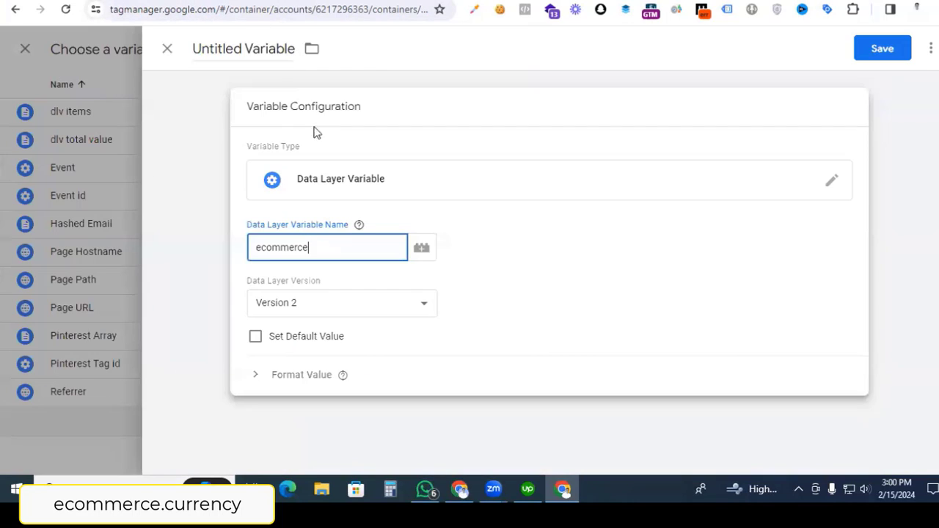
pyautogui.write('.')
pyautogui.click(323, 1)
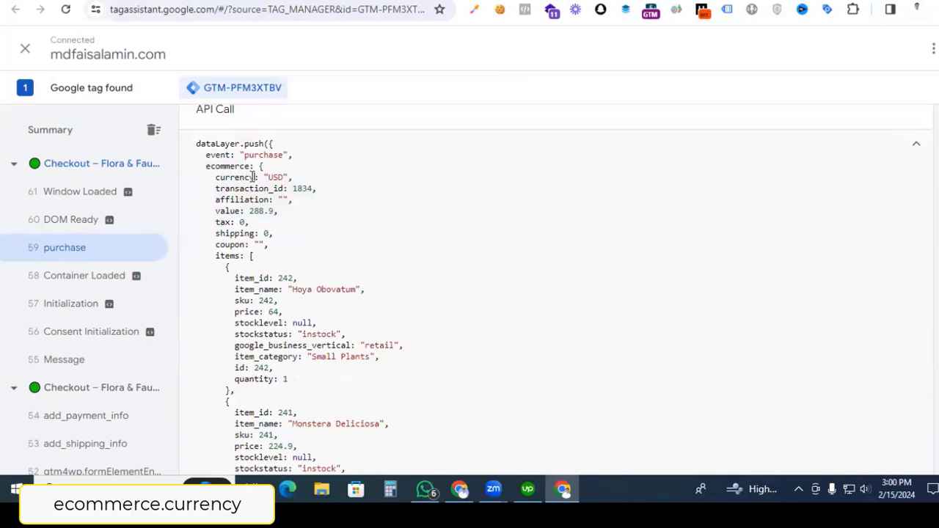
pyautogui.moveTo(254, 177); pyautogui.dragTo(215, 178)
pyautogui.hotkey('ctrl', 'c')
# Step: Name the variable "dlv - currency" and save it into the Currency field
pyautogui.click(221, 47)
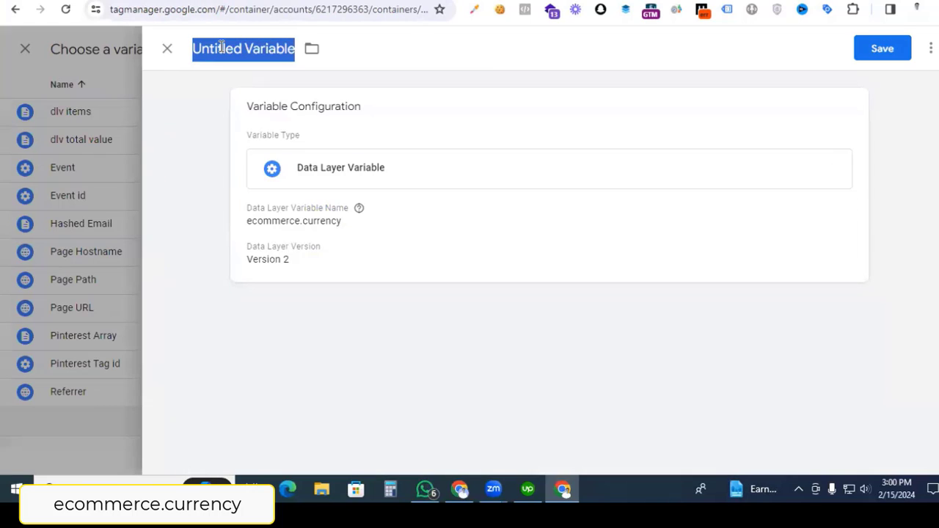
pyautogui.write('dlv -')
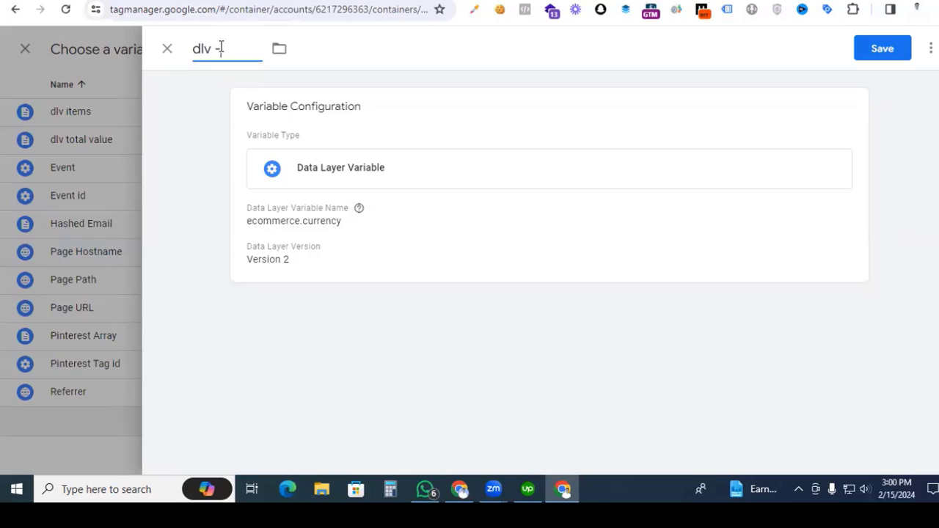
pyautogui.hotkey('ctrl', 'v')
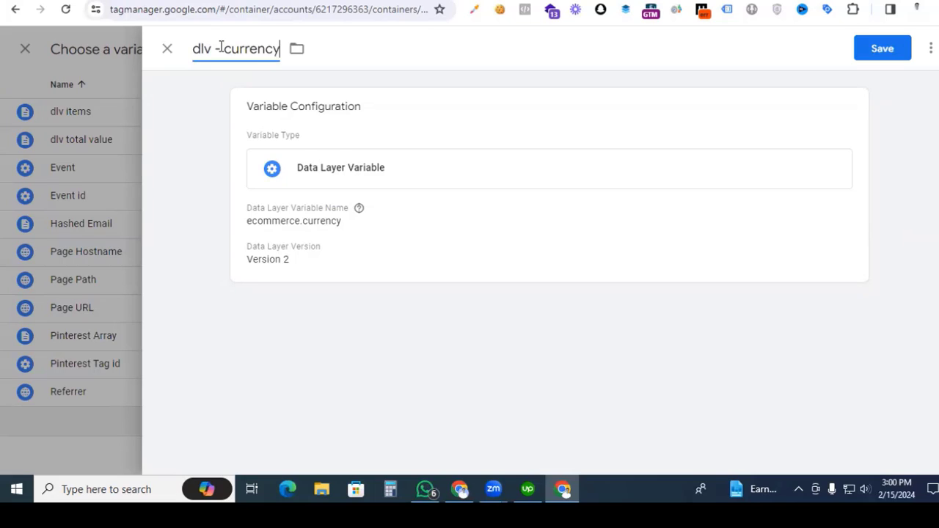
pyautogui.click(883, 46)
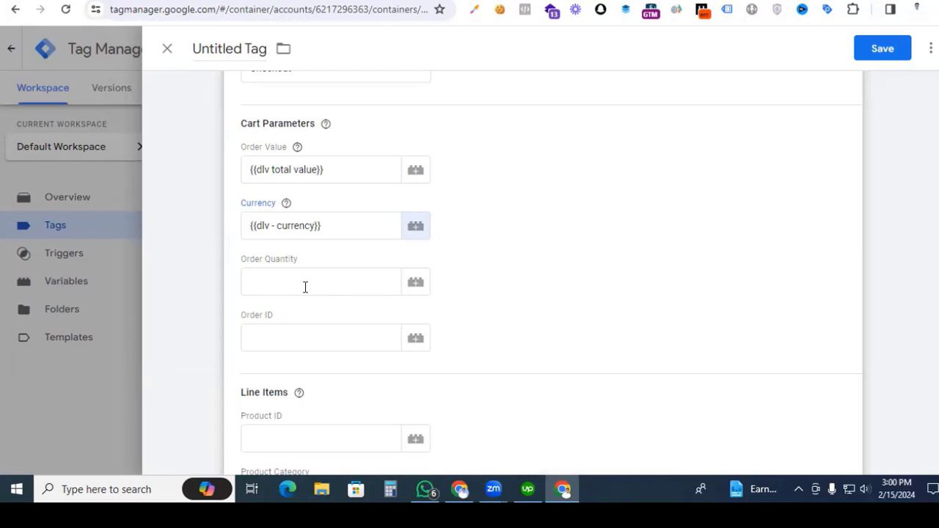
# Step: Begin a new variable for the Order Quantity field and open its variable type choices
pyautogui.click(416, 283)
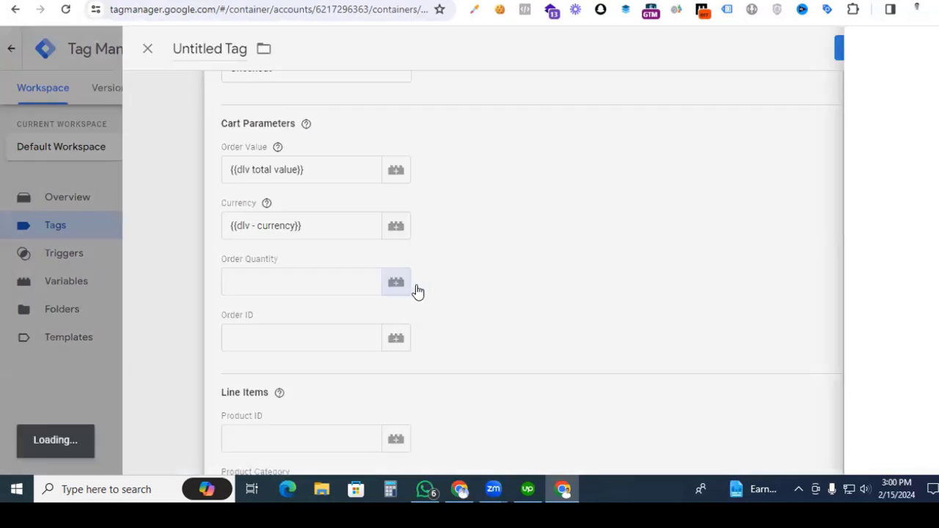
pyautogui.click(930, 49)
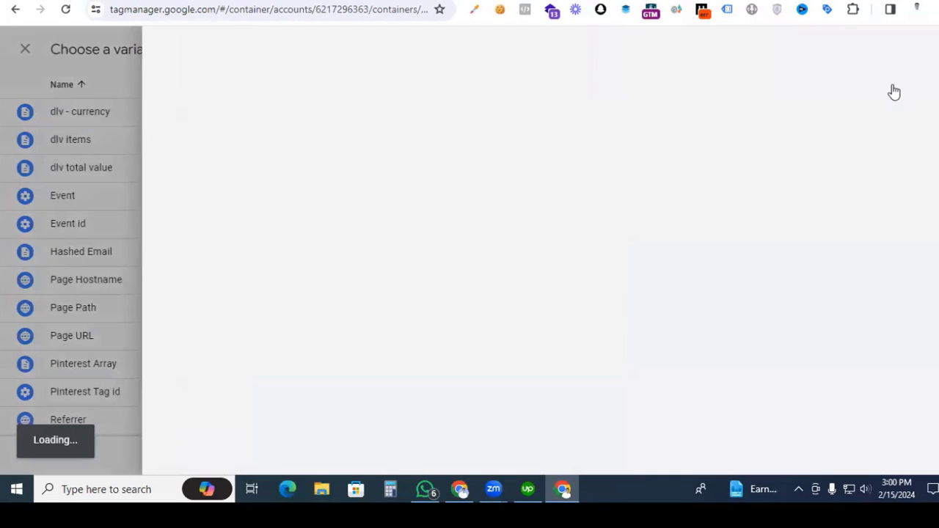
pyautogui.click(563, 183)
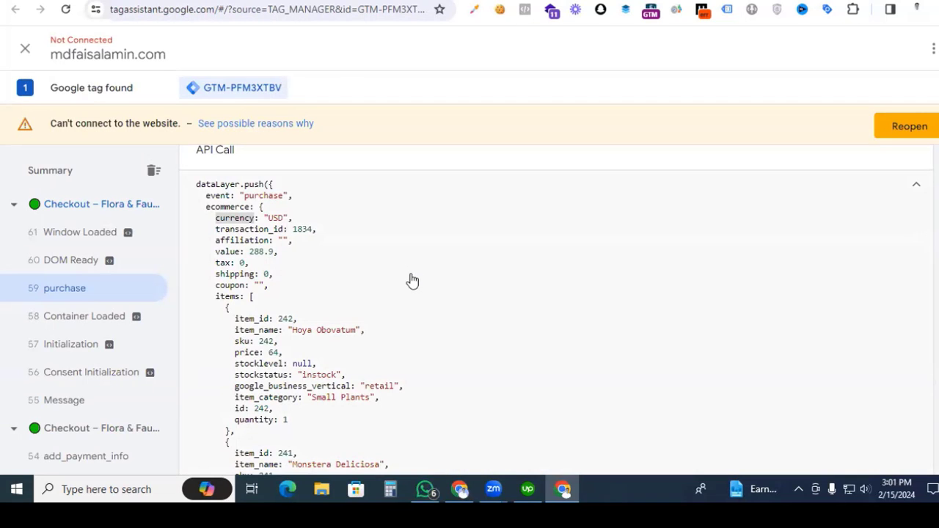
# Step: Examine the quantity key of each item in the purchase event's API call in Tag Assistant, and return to Tag Manager
pyautogui.scroll(-2, 412, 281)
pyautogui.scroll(1, 411, 279)
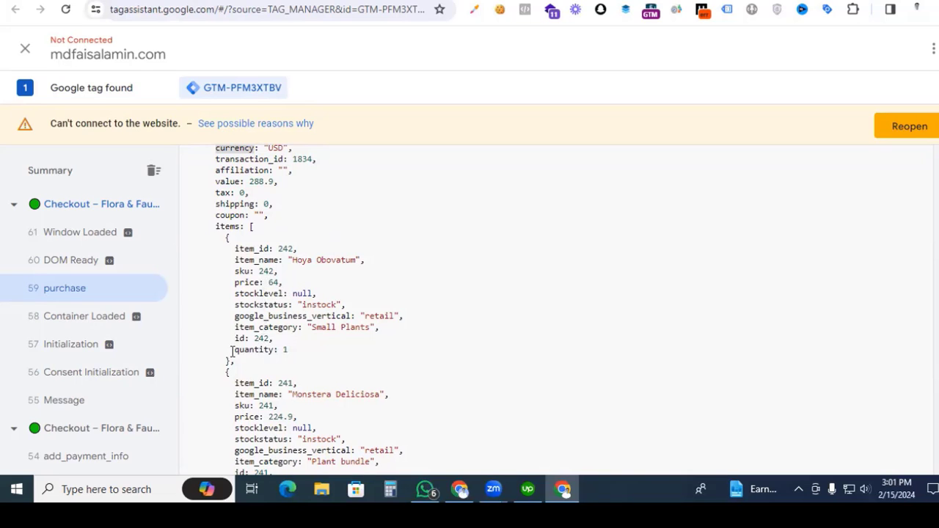
pyautogui.scroll(-2, 283, 299)
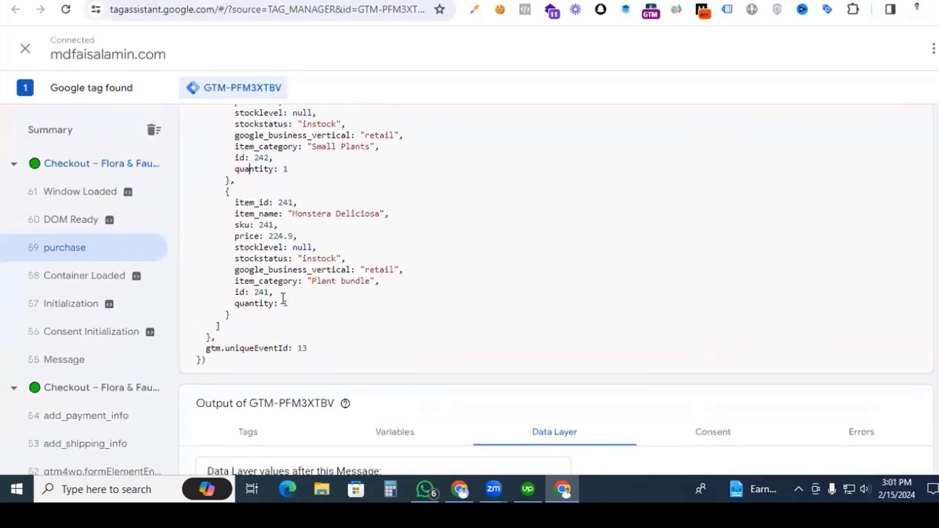
pyautogui.moveTo(236, 304); pyautogui.dragTo(257, 304)
pyautogui.scroll(4, 326, 316)
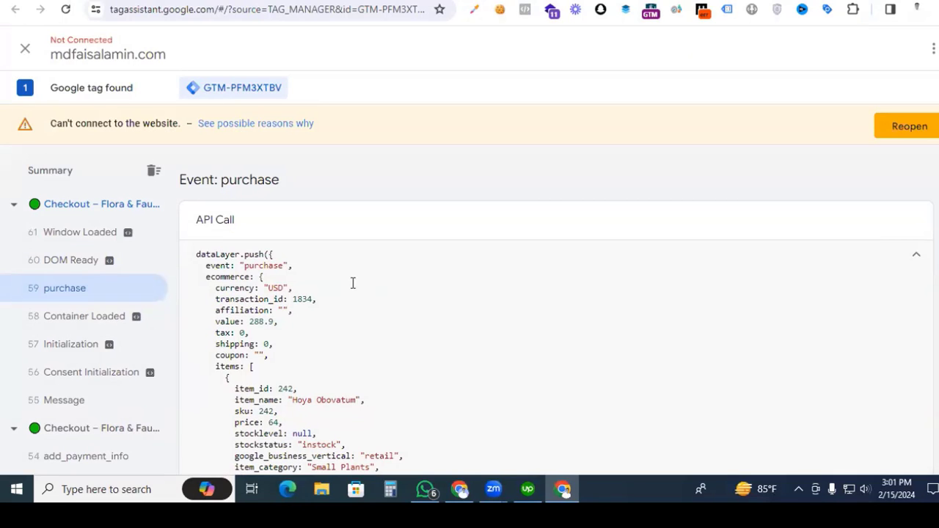
pyautogui.hotkey('alt', 'Tab')
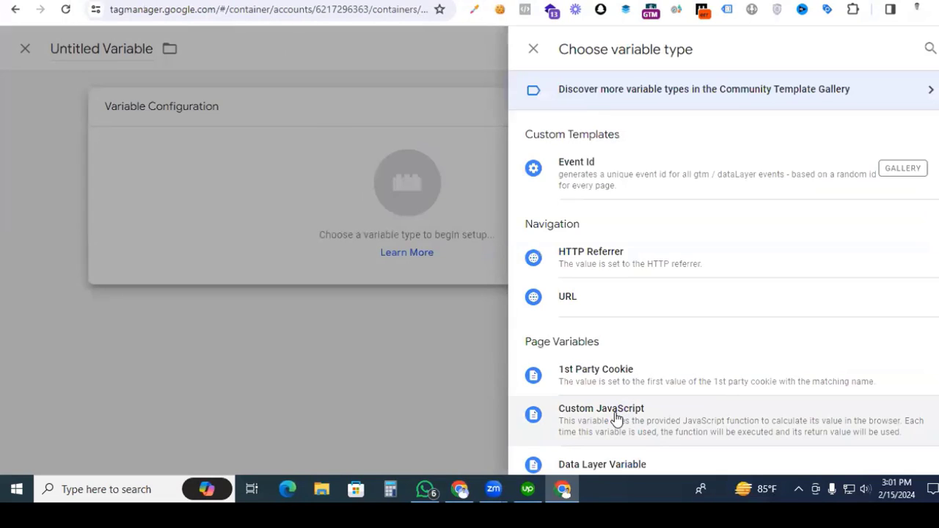
# Step: Make it a Custom JavaScript variable with a reduce function that sums currentValue.quantity from an initial value of 0 over {{dlv items}}
pyautogui.click(615, 415)
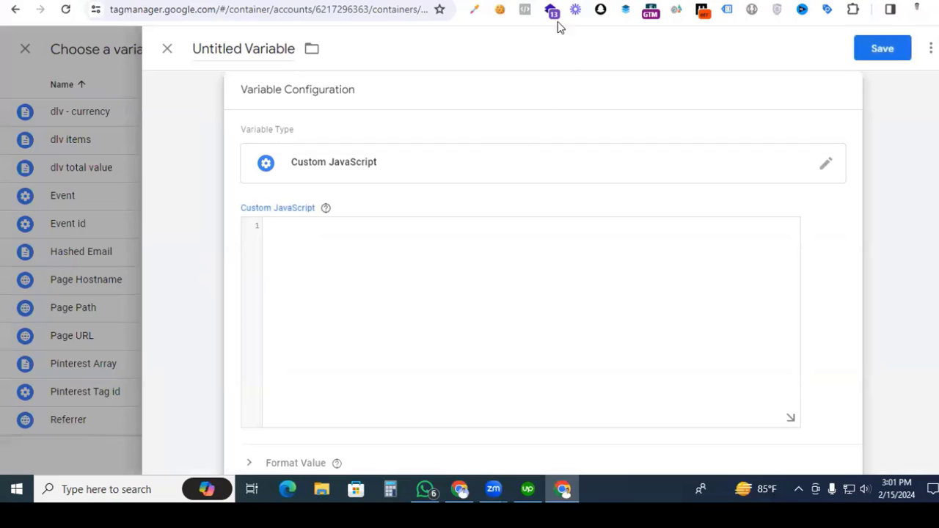
pyautogui.click(431, 252)
pyautogui.write('function() {  var getDataFromArray = ;  var initialValue = 0;  return getDataFromArray.reduce(   function(accumulator, currentValue) {return accumulator + currentValue.quantity},   initialValue ); }')
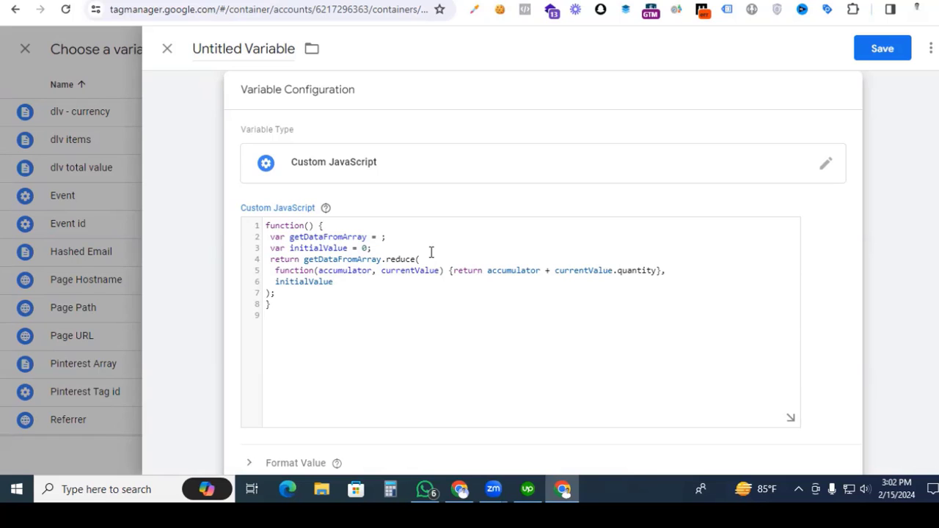
pyautogui.write('{{')
pyautogui.click(429, 273)
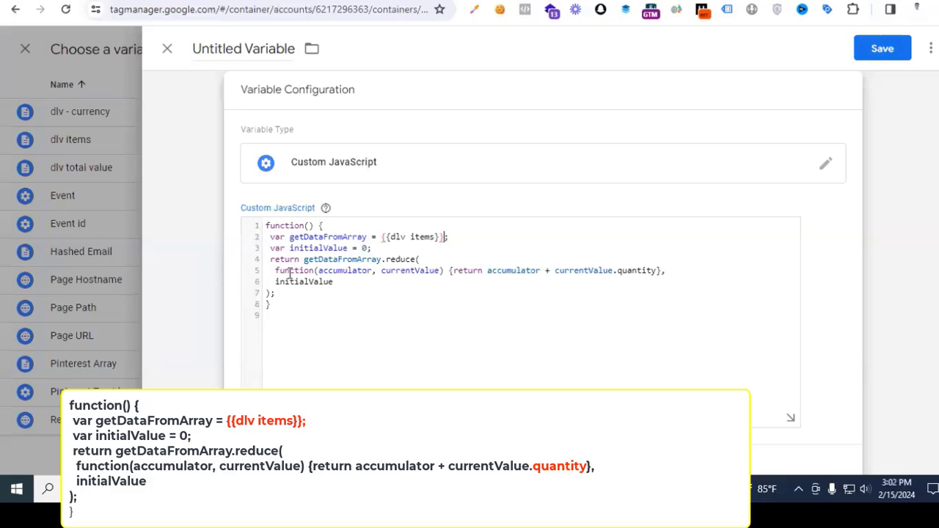
# Step: Compare the quantity property in the Custom JavaScript code with the items' quantity key in Tag Assistant's purchase event
pyautogui.click(617, 270)
pyautogui.moveTo(616, 270); pyautogui.dragTo(656, 271)
pyautogui.click(585, 287)
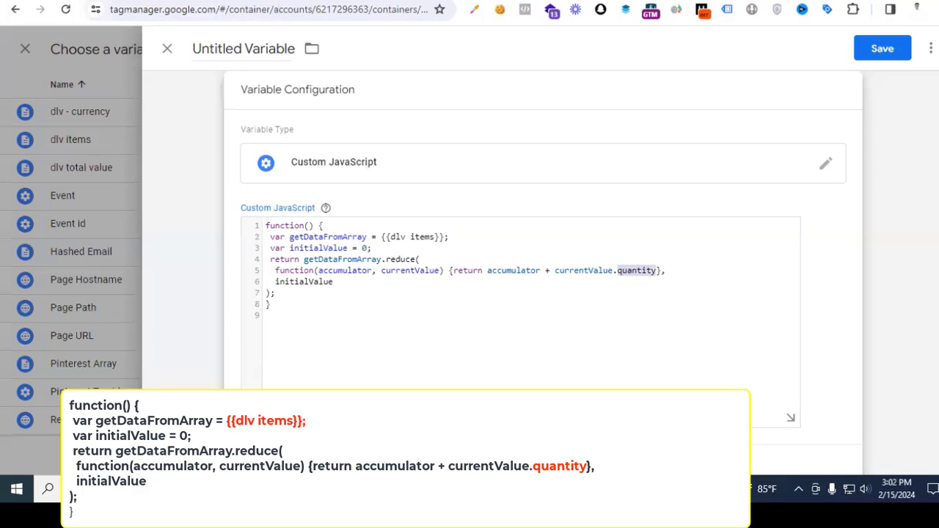
pyautogui.click(300, 3)
pyautogui.scroll(-1, 361, 285)
pyautogui.scroll(-1, 361, 285)
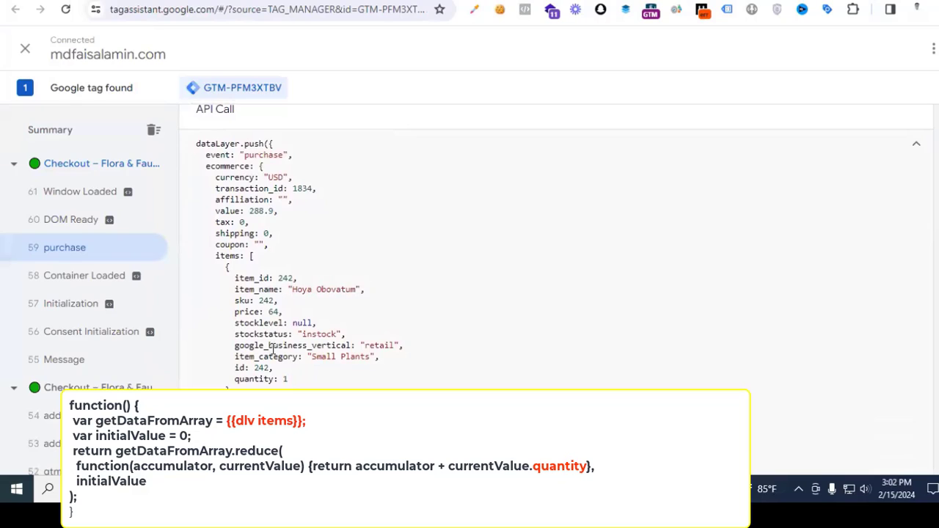
pyautogui.scroll(-1, 270, 368)
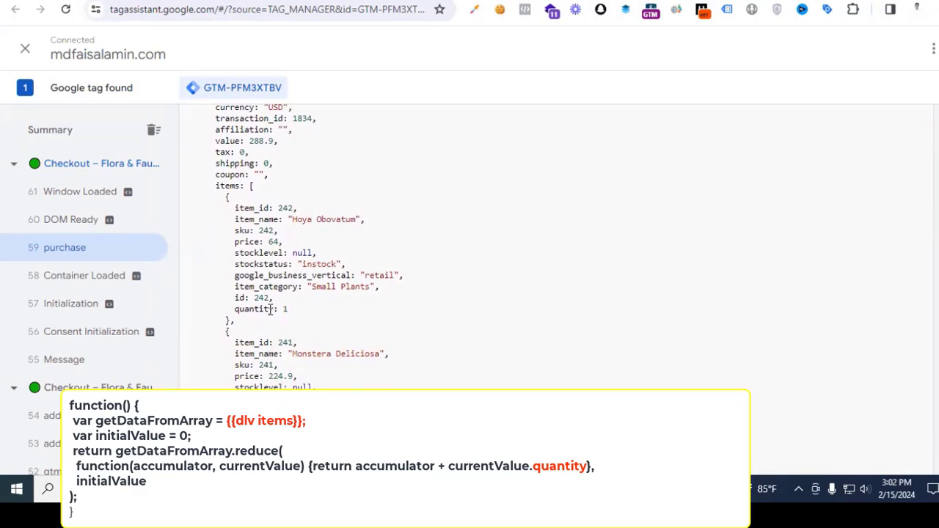
pyautogui.moveTo(275, 309); pyautogui.dragTo(233, 310)
pyautogui.hotkey('alt', 'Tab')
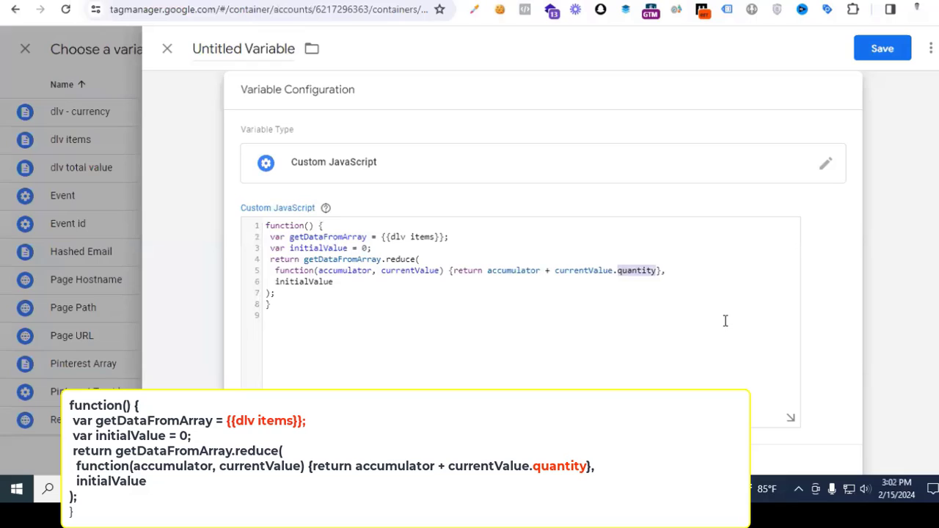
pyautogui.click(634, 280)
pyautogui.scroll(1, 528, 308)
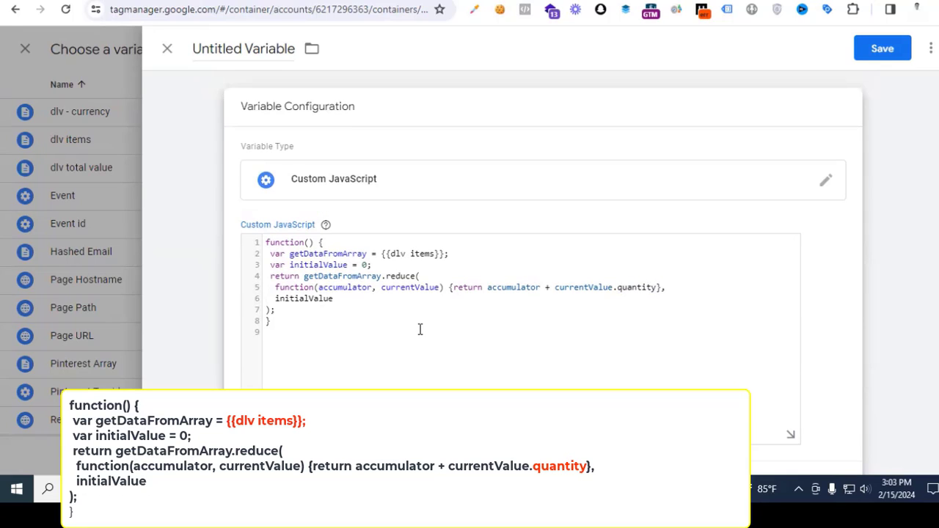
# Step: Name the variable "cjs total quantity" and save it into the Order Quantity field
pyautogui.tripleClick(248, 49)
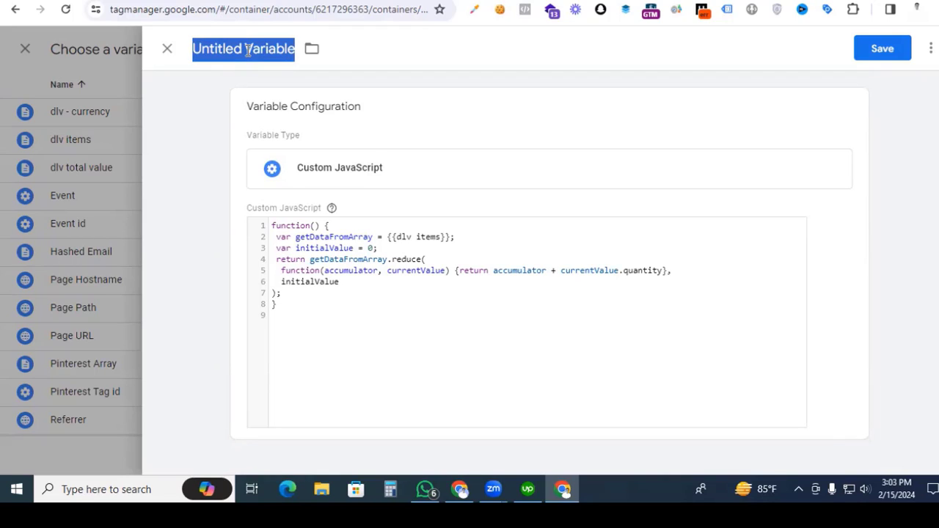
pyautogui.write('cjs')
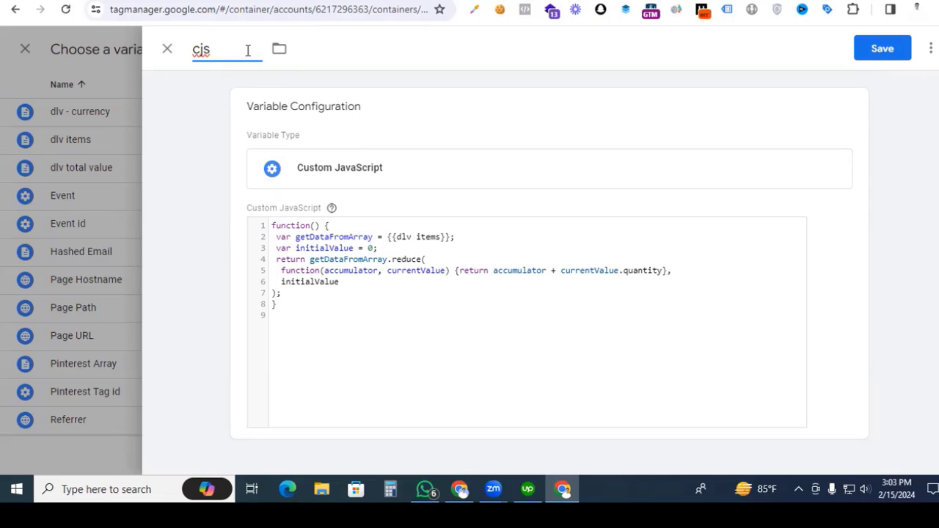
pyautogui.write(' total quantity')
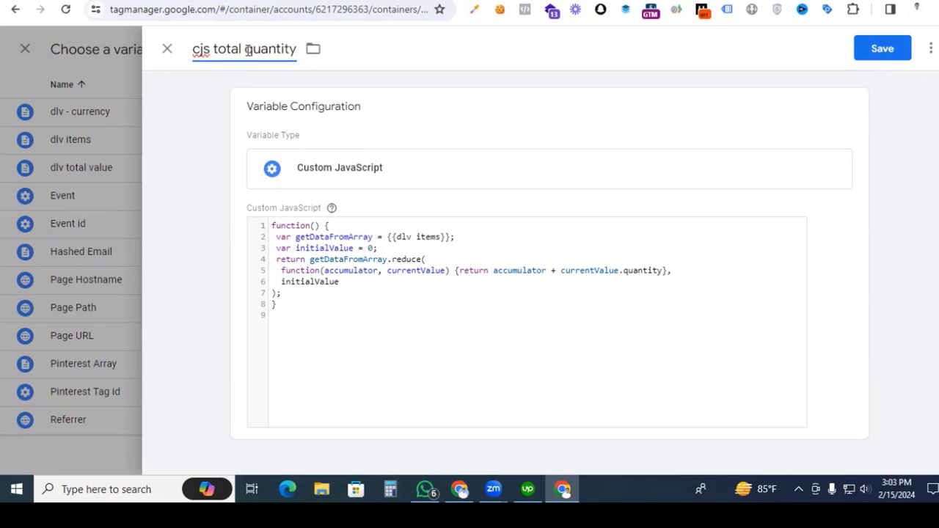
pyautogui.click(883, 48)
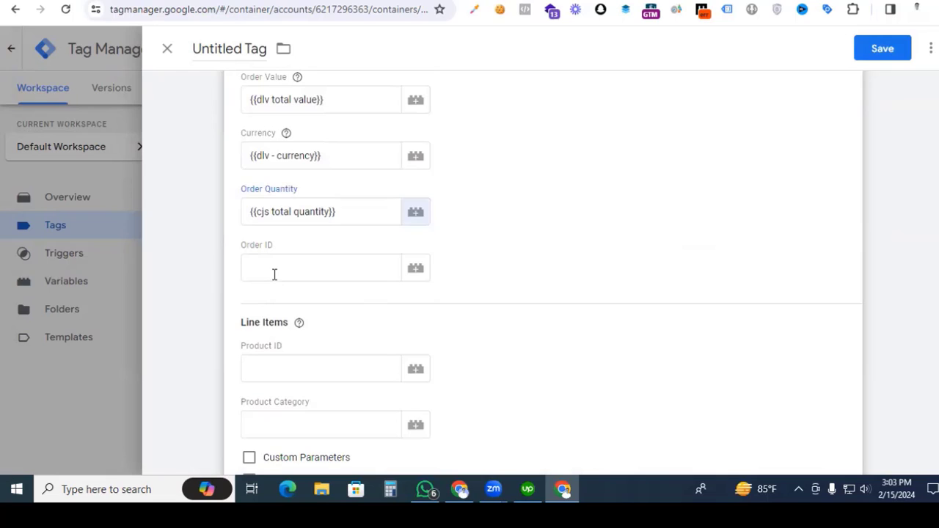
# Step: Create a new Data Layer Variable for the Pinterest tag's Order ID field
pyautogui.click(416, 273)
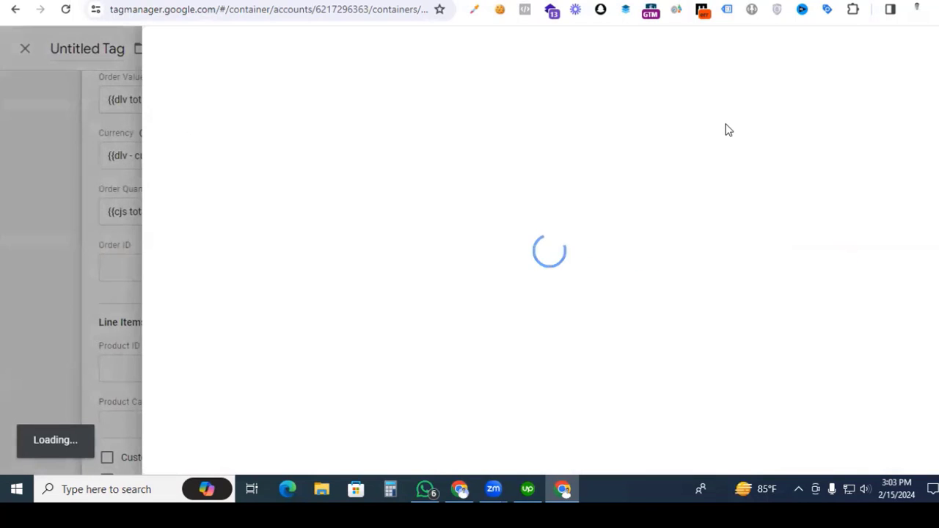
pyautogui.click(928, 49)
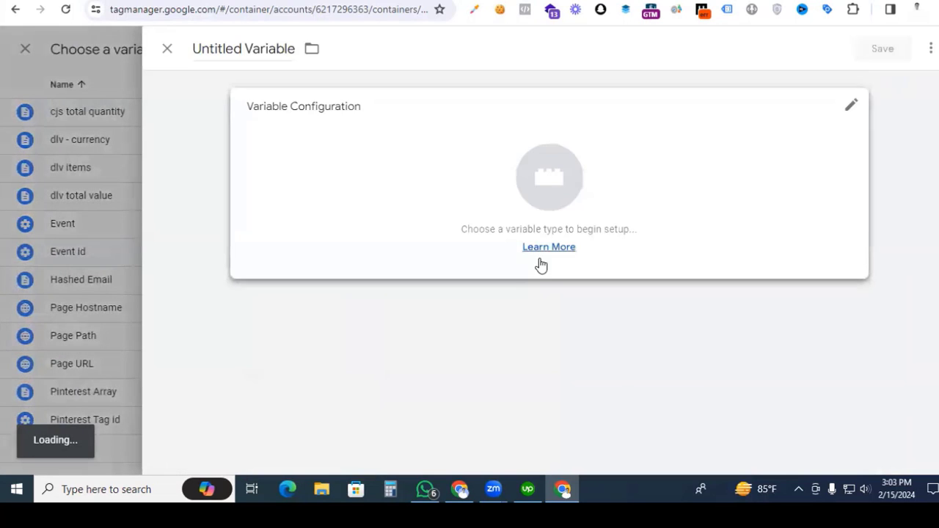
pyautogui.click(541, 265)
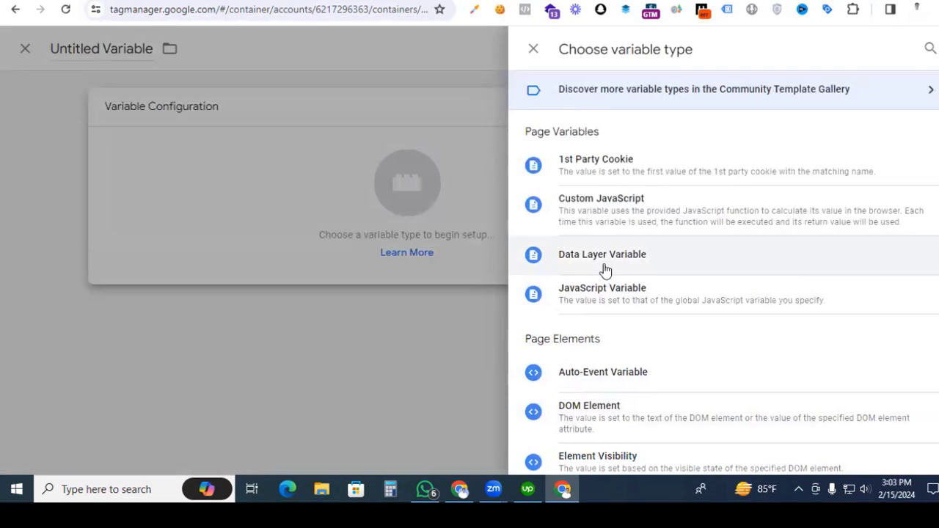
pyautogui.click(603, 267)
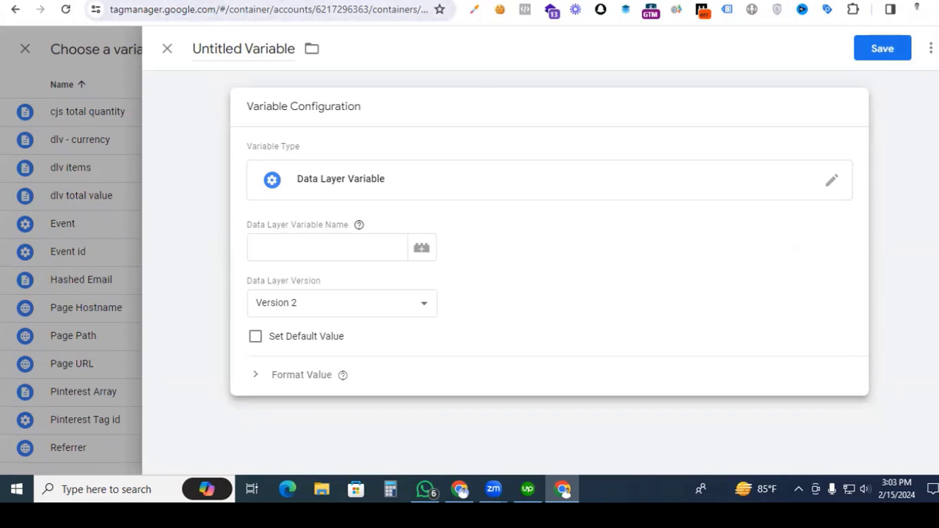
# Step: Set the Data Layer Variable Name to "ecommerce.transaction_id" using the ecommerce and transaction_id keys from the purchase event in Tag Assistant
pyautogui.click(331, 1)
pyautogui.scroll(2, 323, 264)
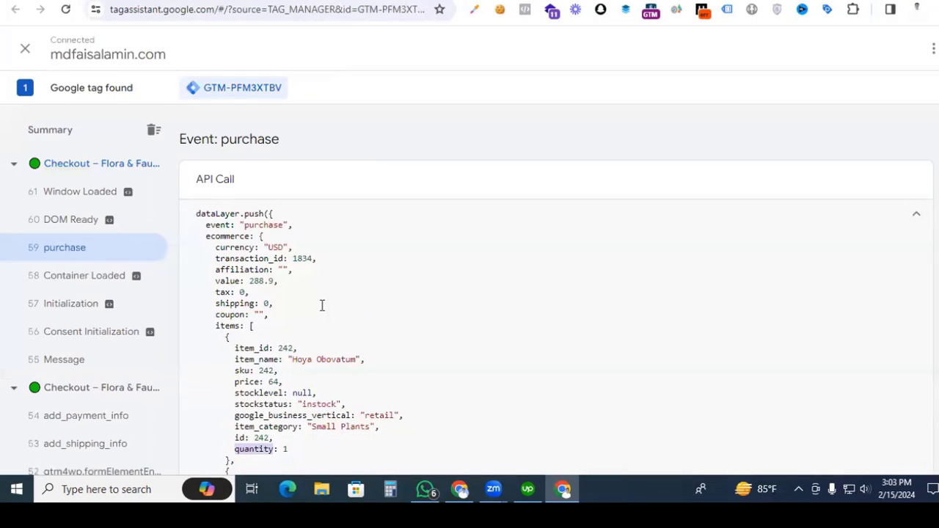
pyautogui.moveTo(215, 259); pyautogui.dragTo(284, 256)
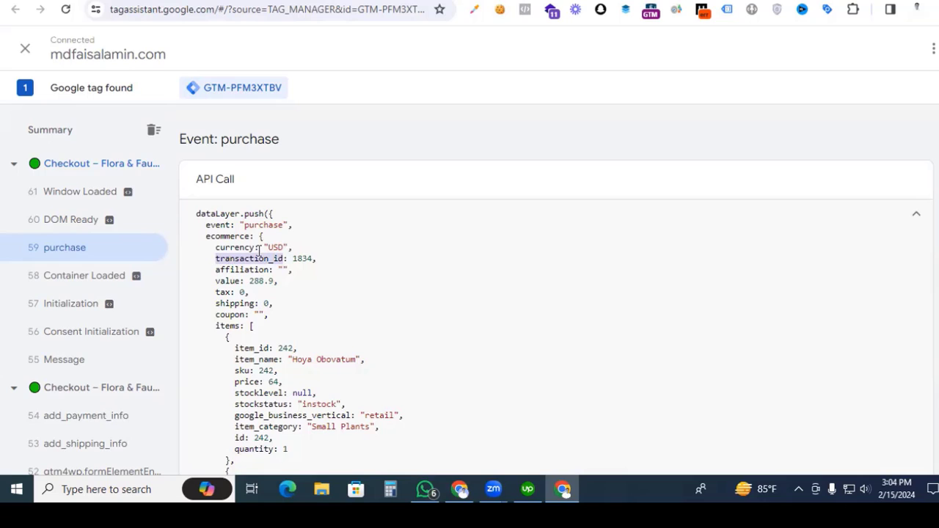
pyautogui.doubleClick(222, 235)
pyautogui.hotkey('ctrl', 'c')
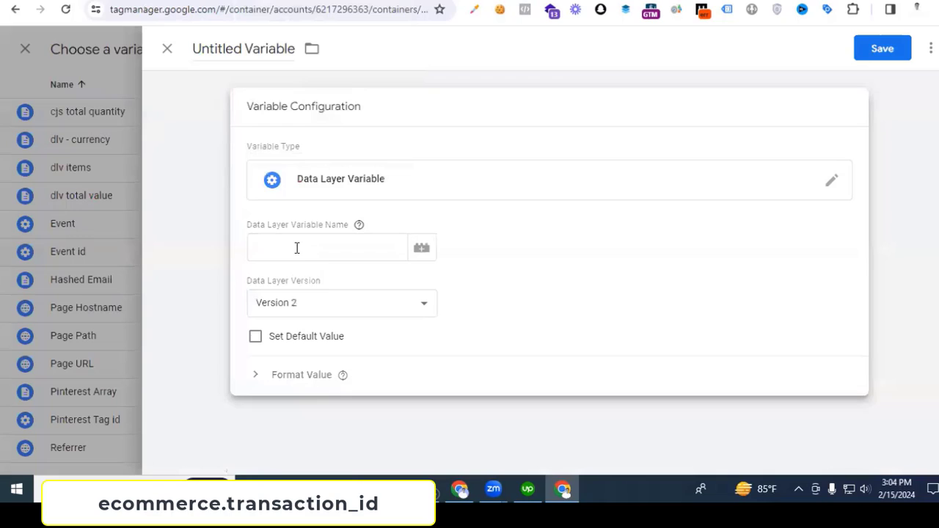
pyautogui.click(298, 248)
pyautogui.hotkey('ctrl', 'v')
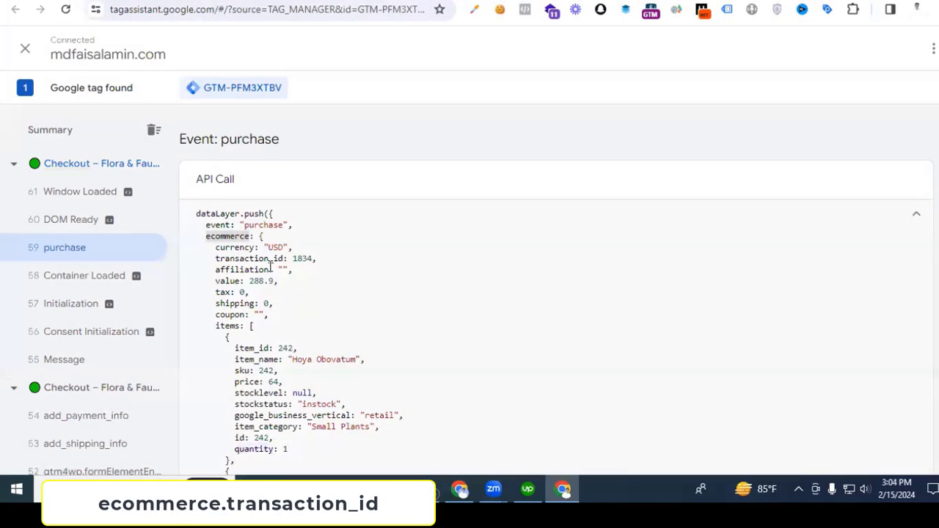
pyautogui.doubleClick(279, 259)
pyautogui.click(279, 259)
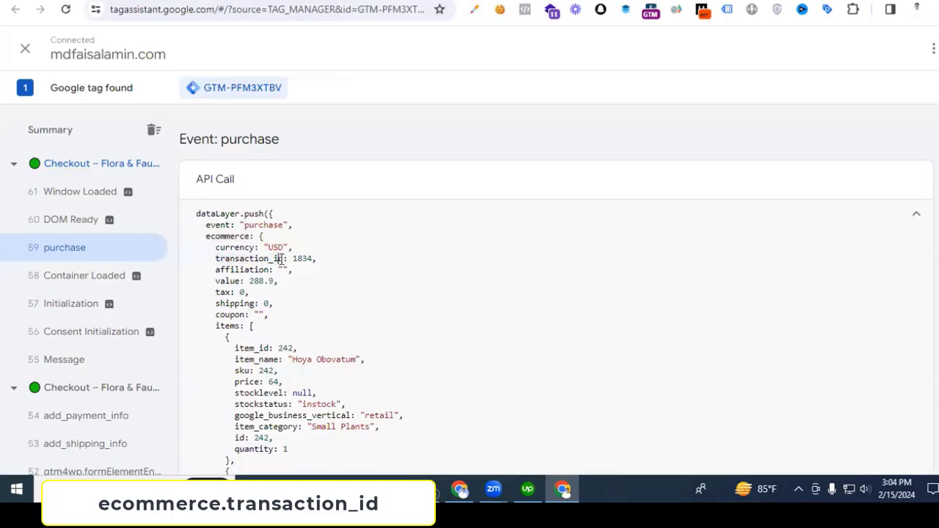
pyautogui.doubleClick(278, 258)
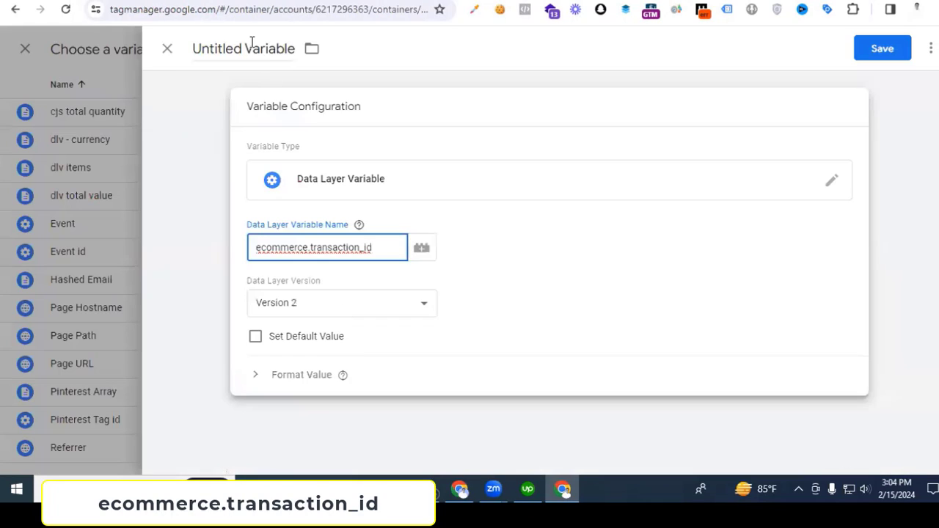
# Step: Name the variable "dlv order id" and save it into the Order ID field
pyautogui.tripleClick(249, 49)
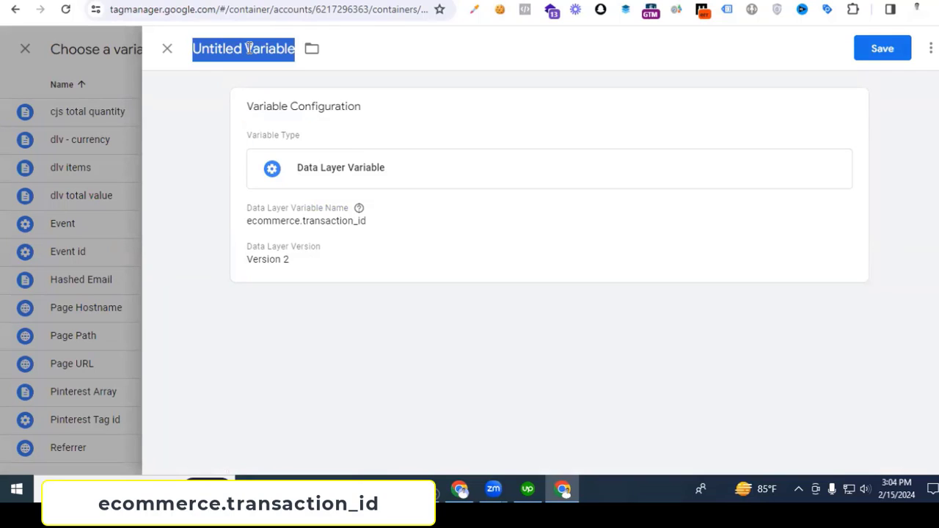
pyautogui.write('dlv order')
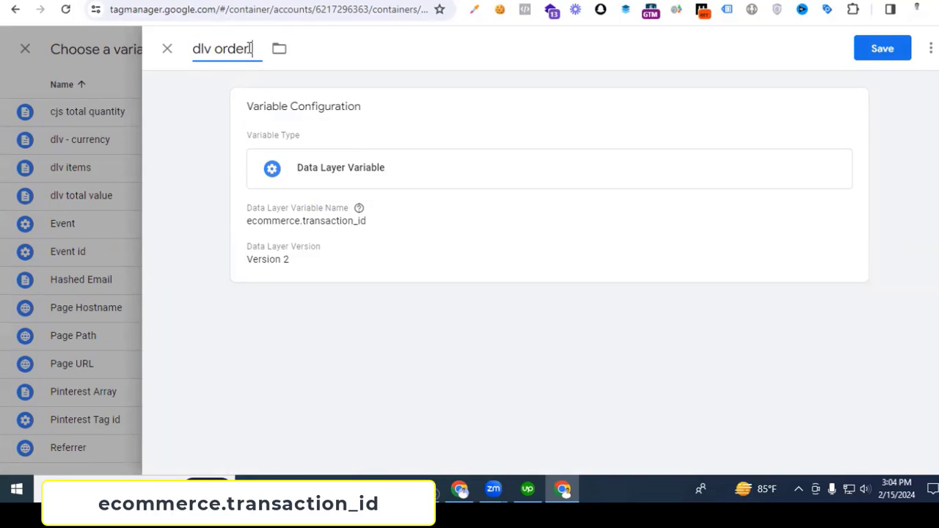
pyautogui.write(' id')
pyautogui.press('Return')
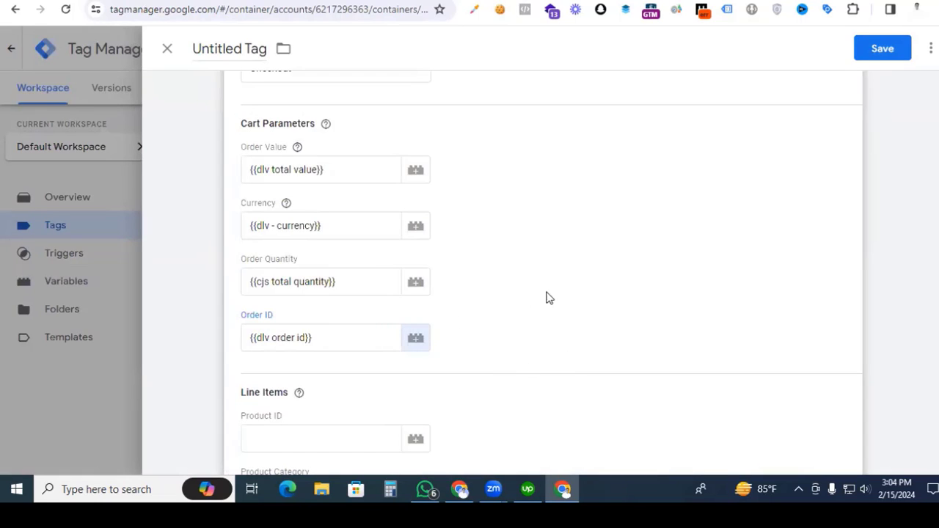
# Step: Enable Custom Parameters on the tag and add a row named "line_items" with the value {{Pinterest Array}}
pyautogui.scroll(-3, 527, 305)
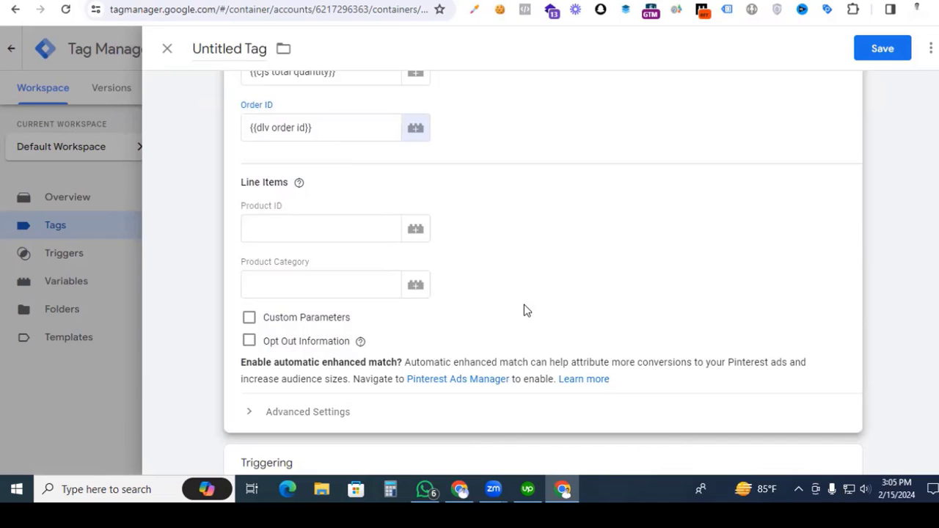
pyautogui.click(292, 319)
pyautogui.scroll(-2, 337, 283)
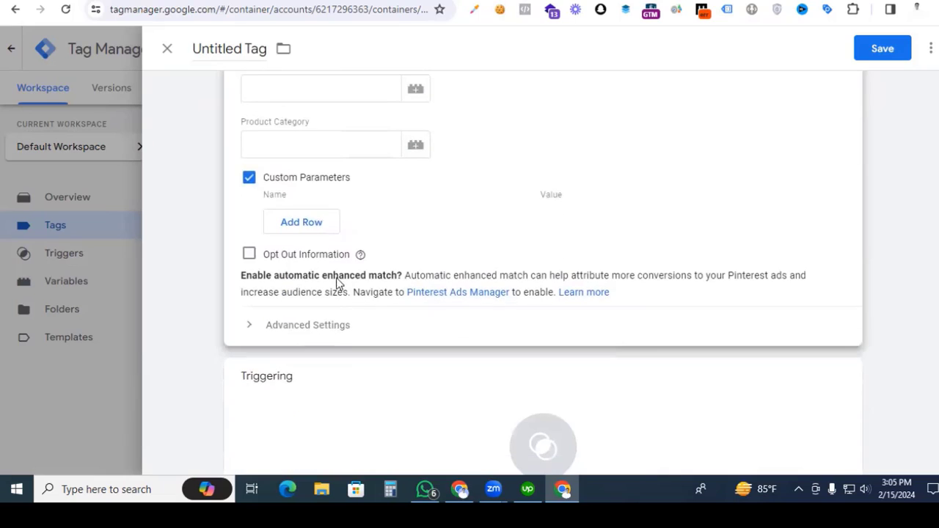
pyautogui.click(314, 229)
pyautogui.write('line_')
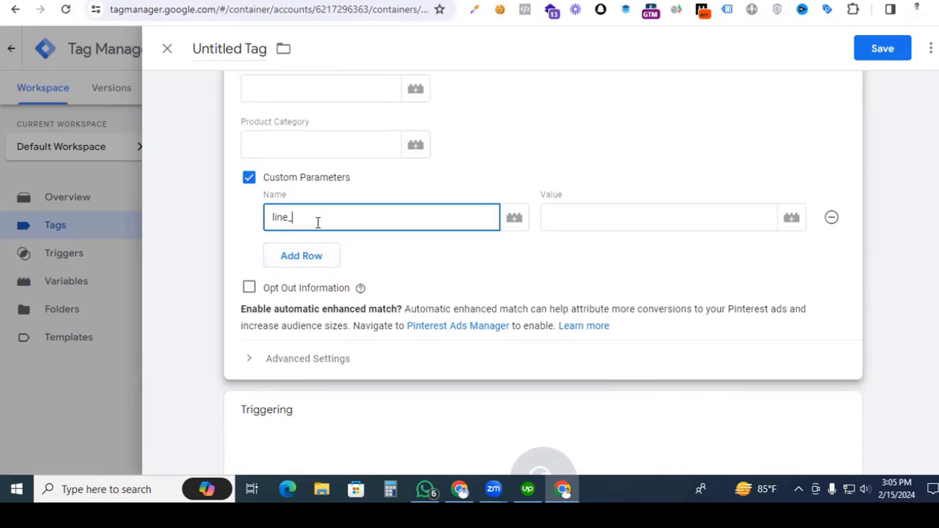
pyautogui.write('items')
pyautogui.click(580, 218)
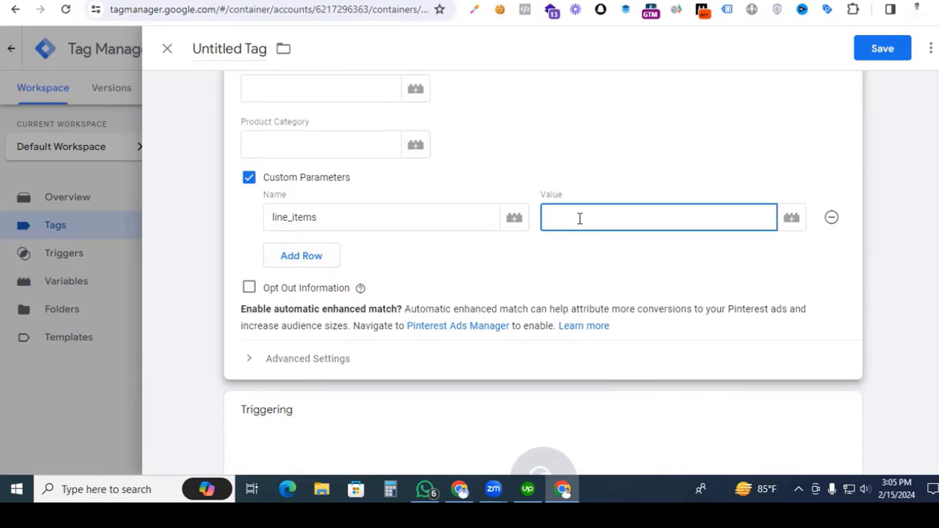
pyautogui.write('{{')
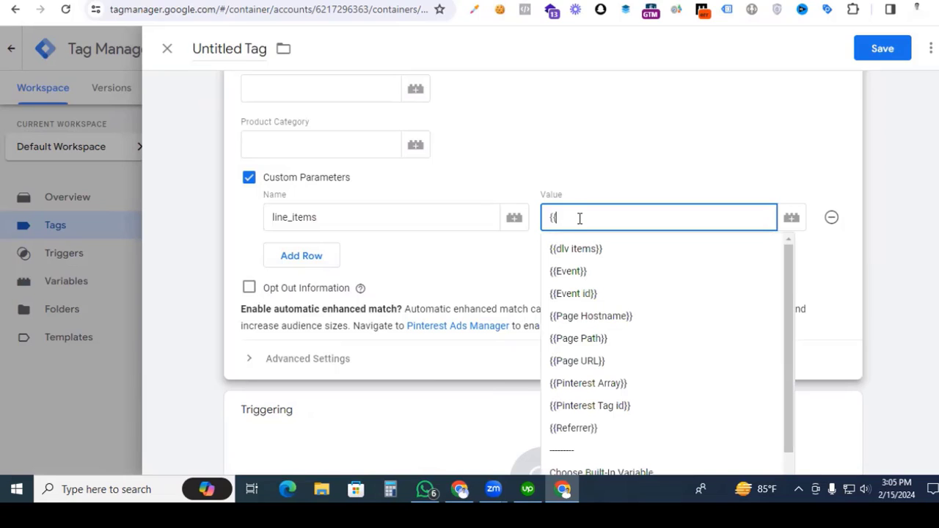
pyautogui.click(585, 383)
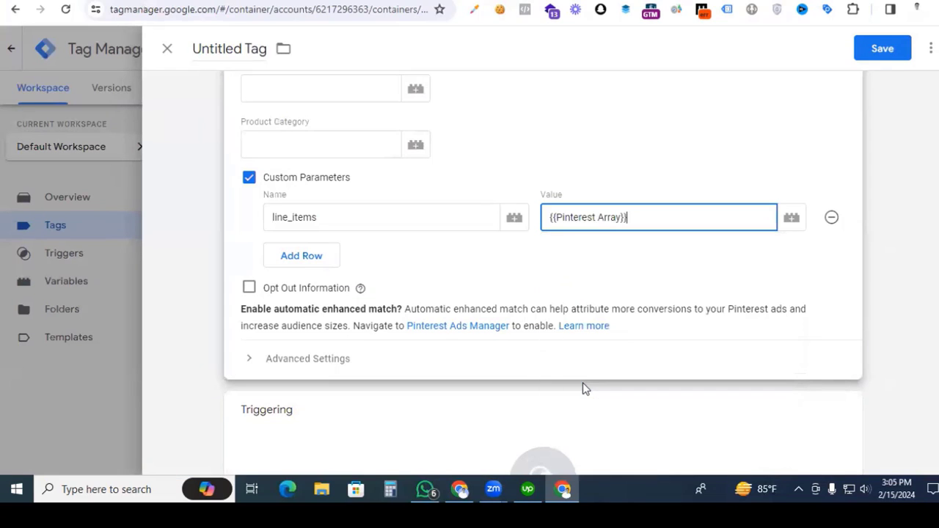
# Step: Add a second custom parameter row named "event_id" with the value {{Event id}}
pyautogui.click(323, 266)
pyautogui.click(321, 260)
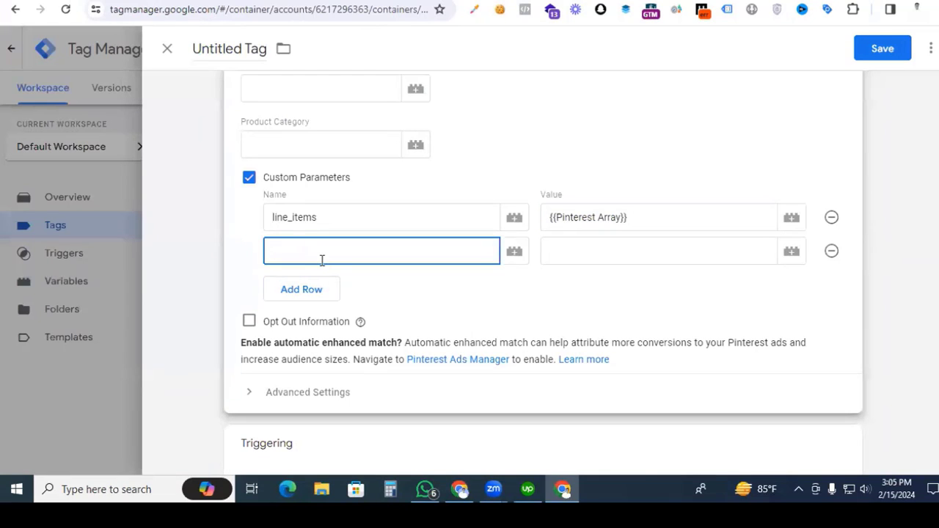
pyautogui.write('event_id')
pyautogui.click(574, 251)
pyautogui.write('{{')
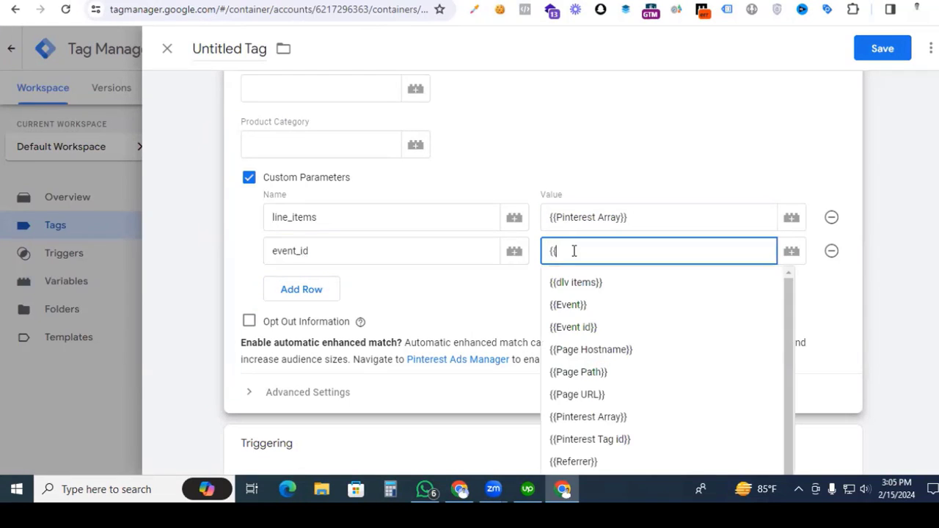
pyautogui.click(579, 328)
# Step: Create a new trigger of type Custom Event for the Pinterest tag
pyautogui.scroll(-1, 436, 274)
pyautogui.scroll(4, 436, 276)
pyautogui.scroll(-5, 436, 277)
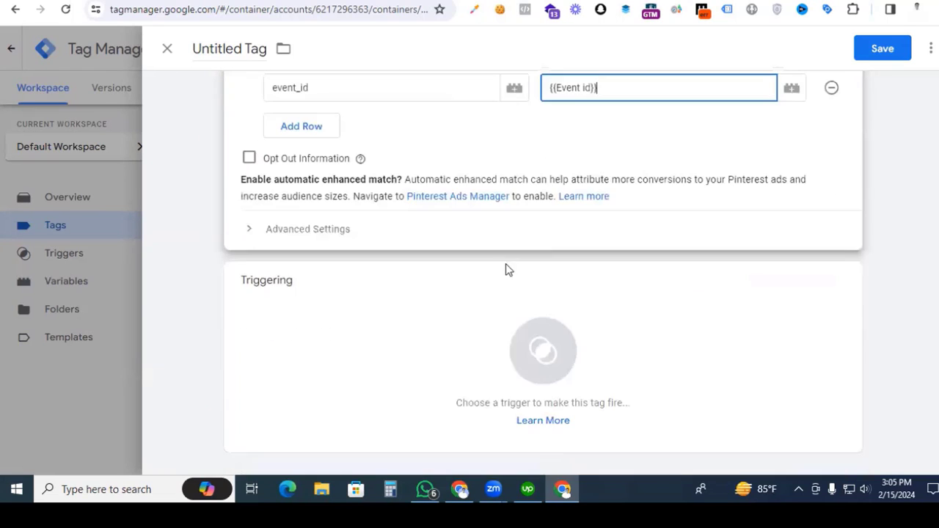
pyautogui.click(538, 352)
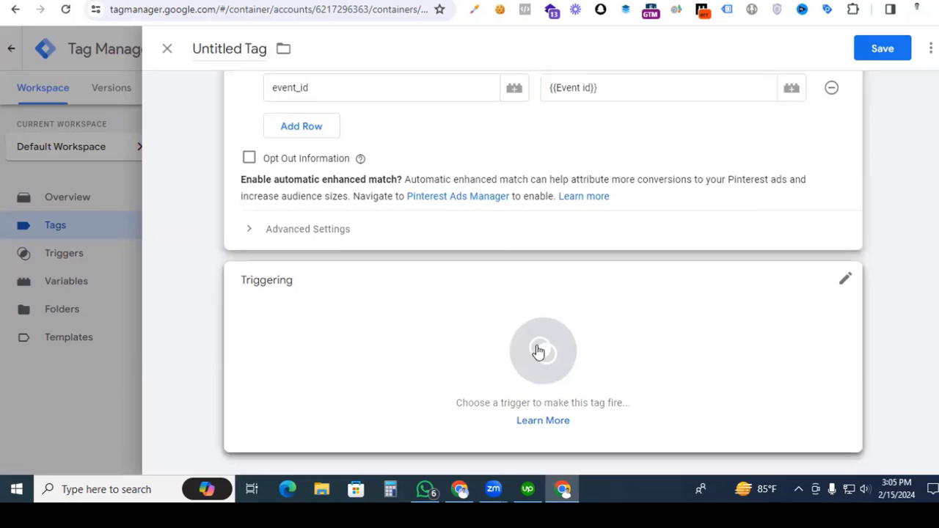
pyautogui.click(926, 51)
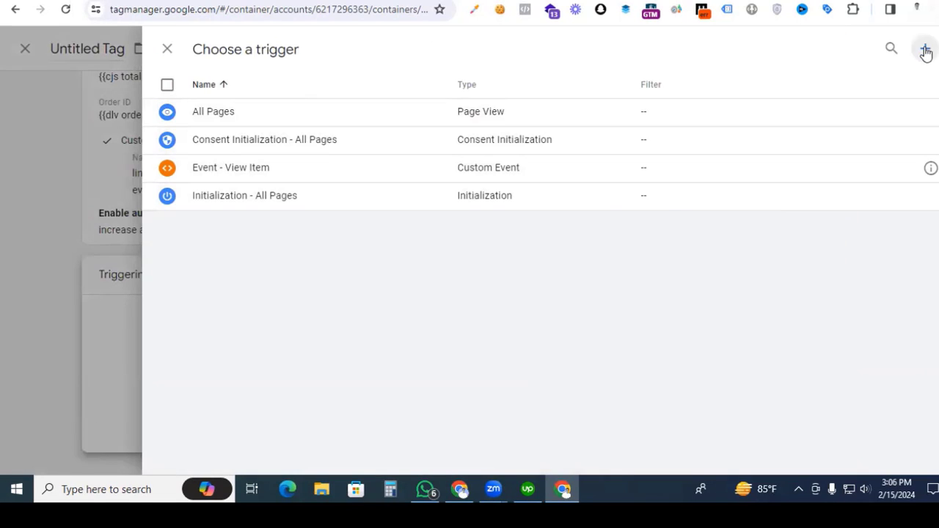
pyautogui.click(556, 183)
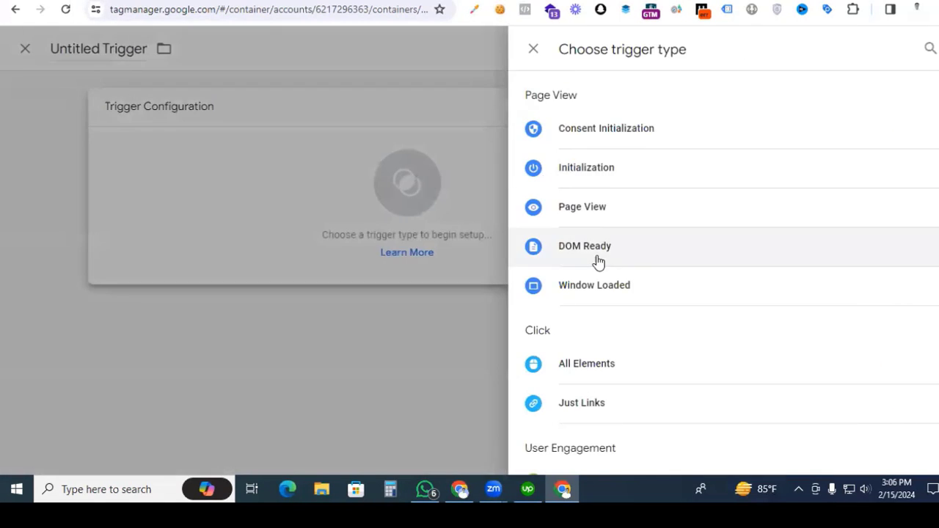
pyautogui.scroll(-4, 627, 333)
pyautogui.click(623, 400)
# Step: Set the trigger's event name to "purchase", copied from the purchase event's API call in Tag Assistant
pyautogui.click(315, 245)
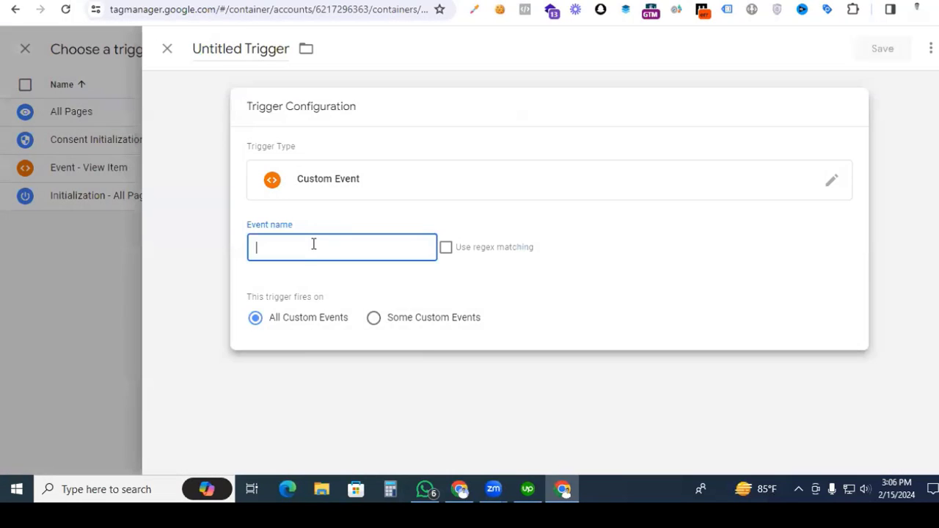
pyautogui.click(557, 222)
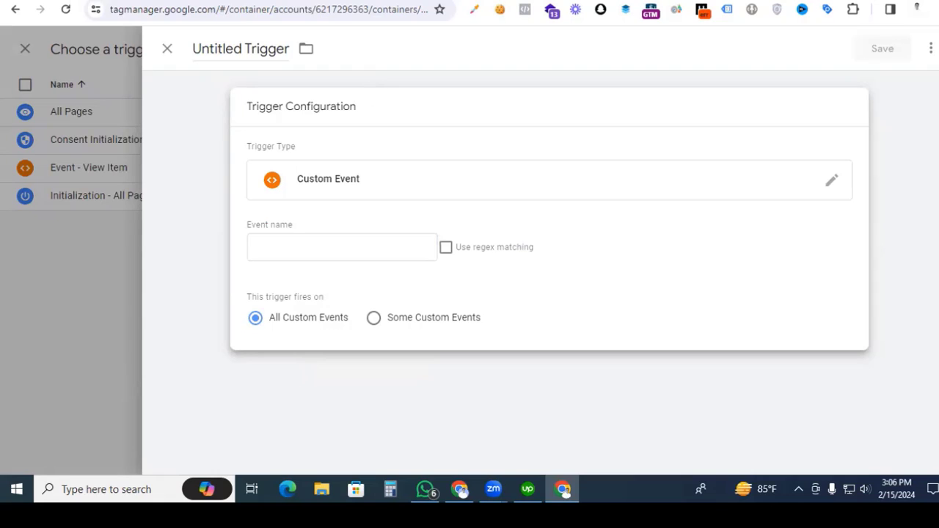
pyautogui.hotkey('ctrl', 'Tab')
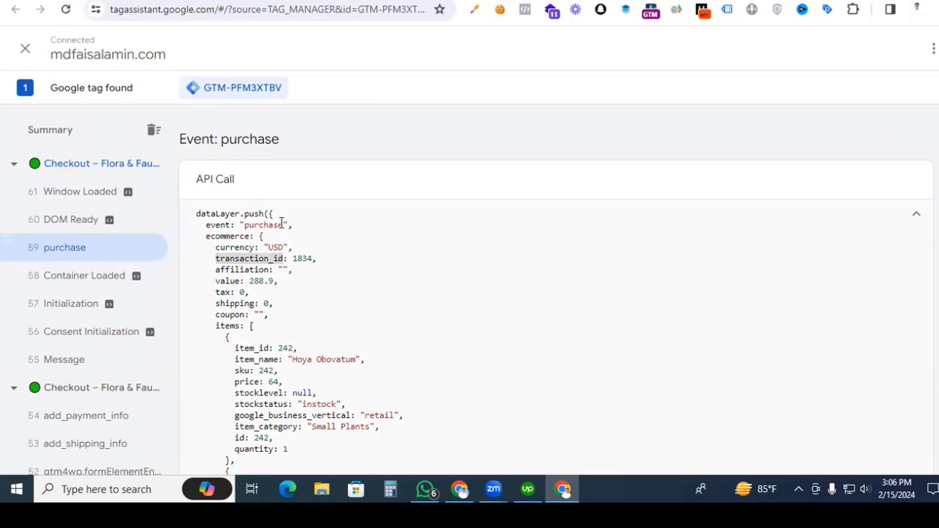
pyautogui.moveTo(283, 224); pyautogui.dragTo(245, 228)
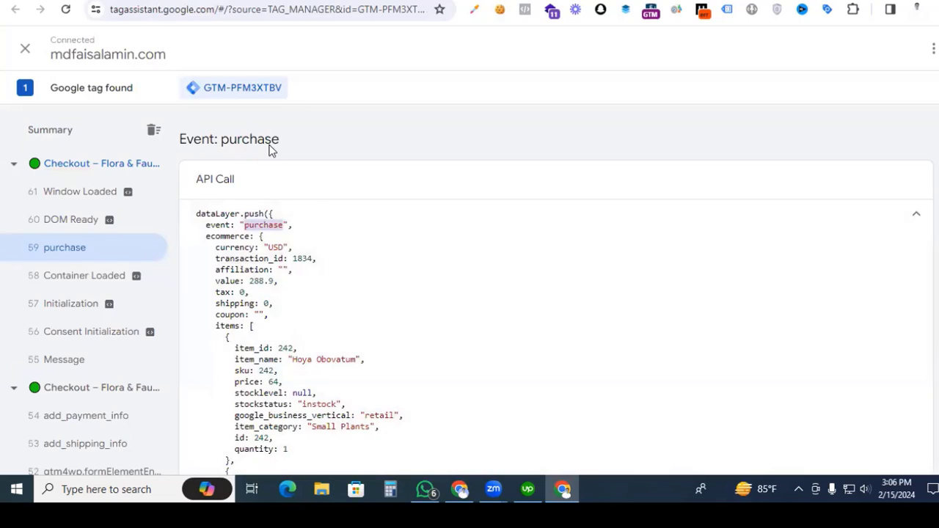
pyautogui.hotkey('alt', 'Tab')
# Step: Name the trigger "Event - Pinterest Checkout" and save it to the tag
pyautogui.click(235, 46)
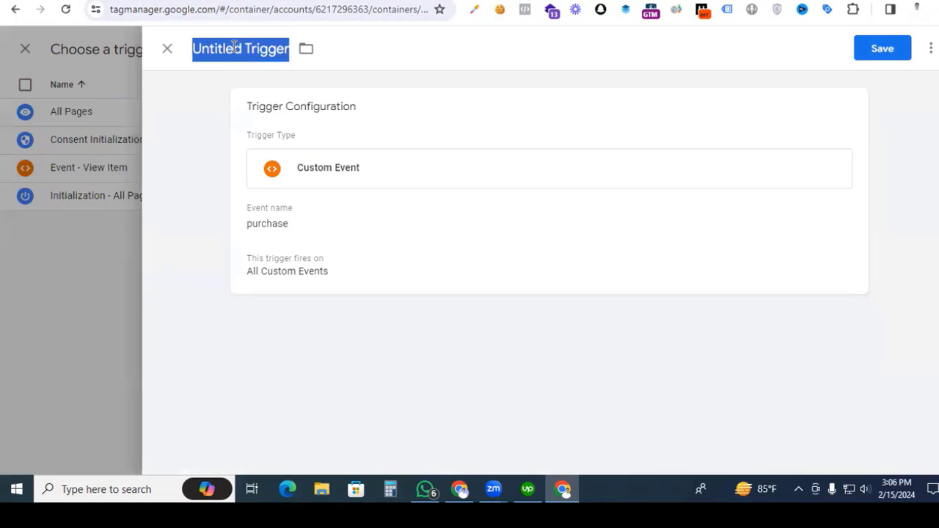
pyautogui.write('Event Pinterest Che')
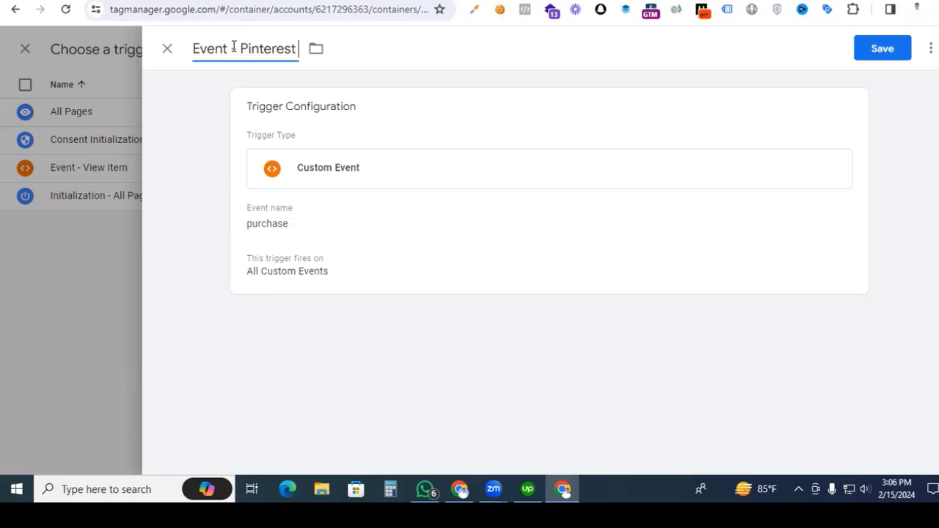
pyautogui.write('ckout')
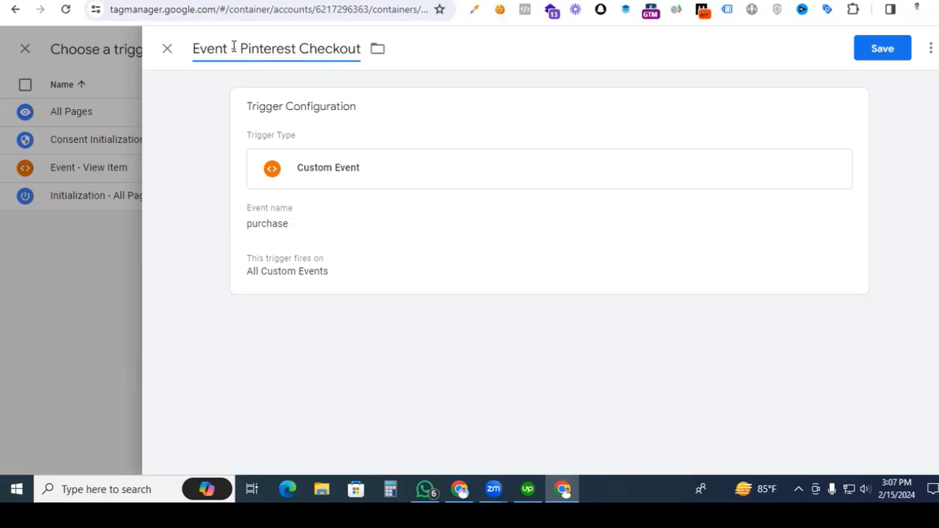
pyautogui.click(874, 55)
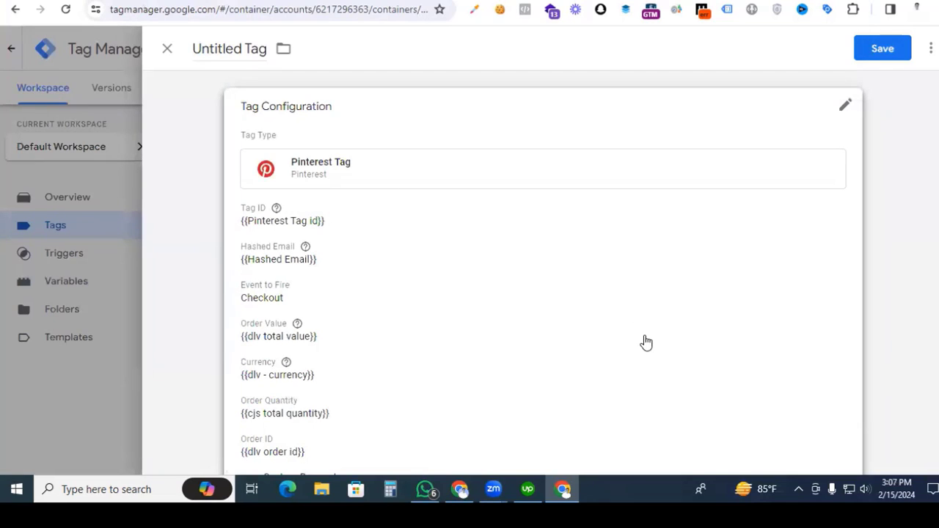
# Step: Name the tag "Pinterest Checkout" and save it
pyautogui.click(228, 49)
pyautogui.write('Pi')
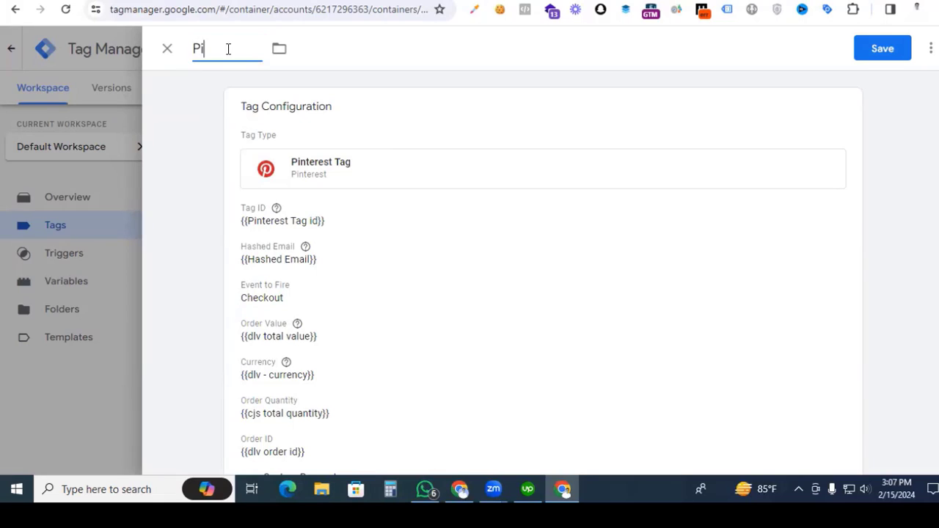
pyautogui.write('nterest Checkout')
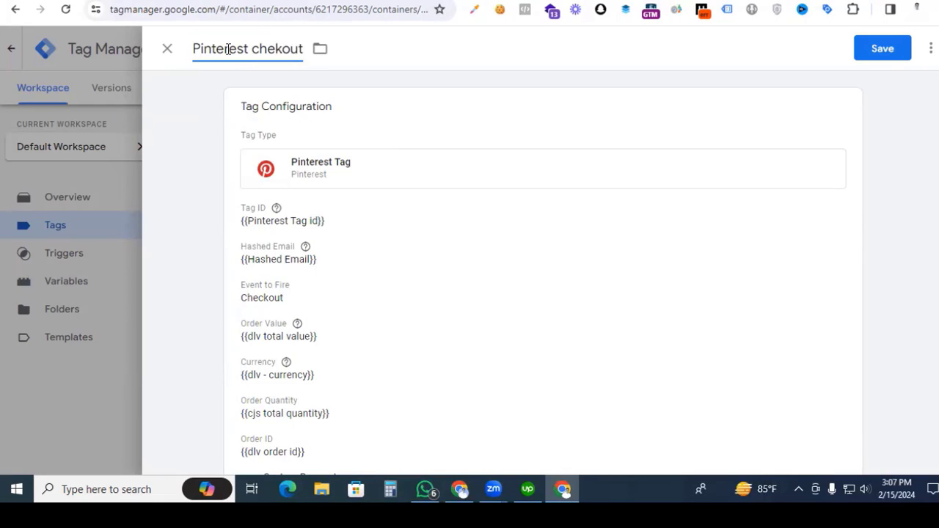
pyautogui.click(883, 48)
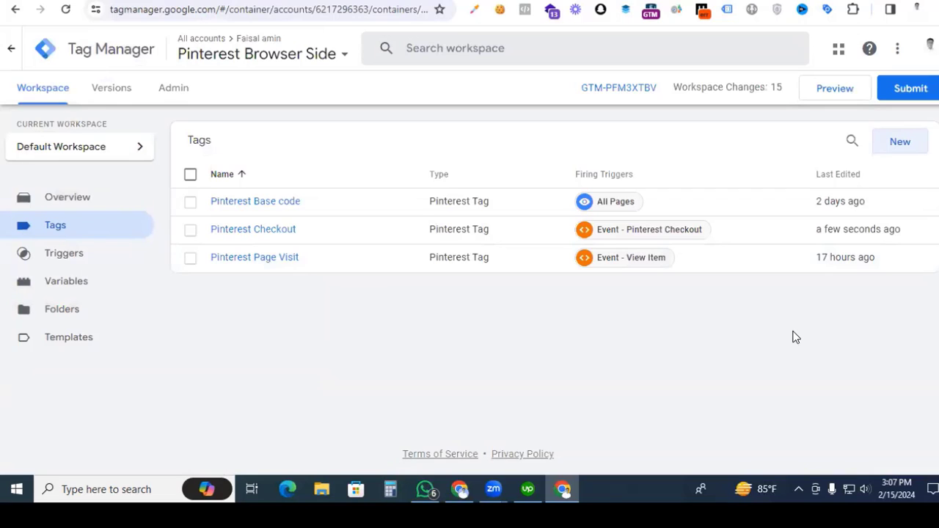
# Step: Preview the container on the connected Greenstore site and add one Hoya Obovatum to the cart
pyautogui.click(835, 89)
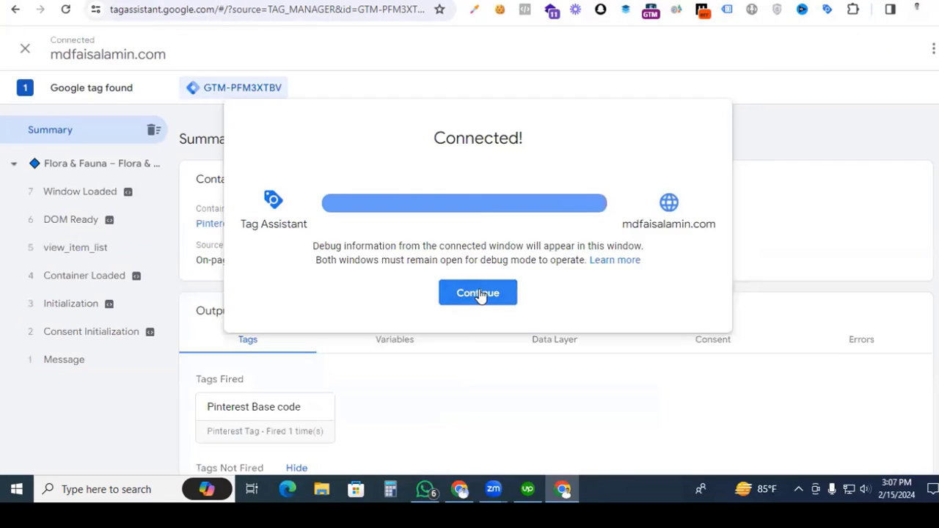
pyautogui.click(478, 296)
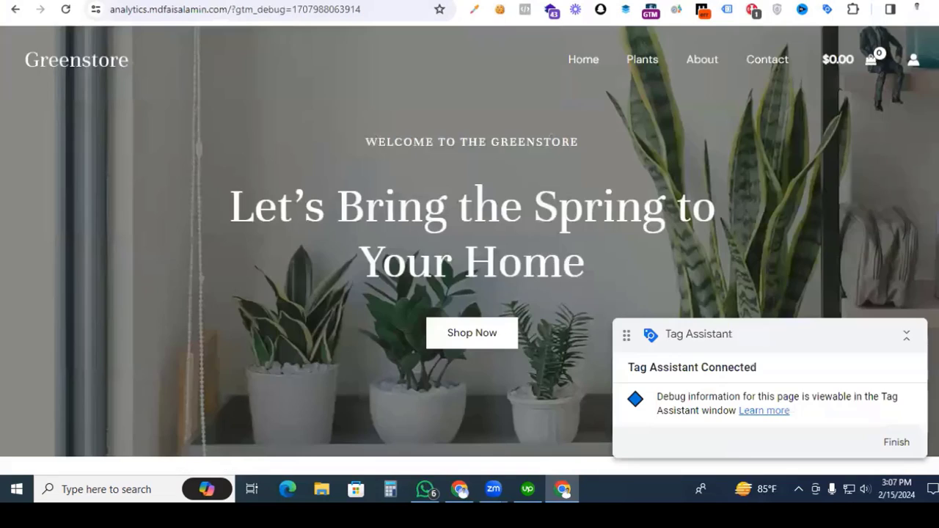
pyautogui.scroll(-1, 300, 301)
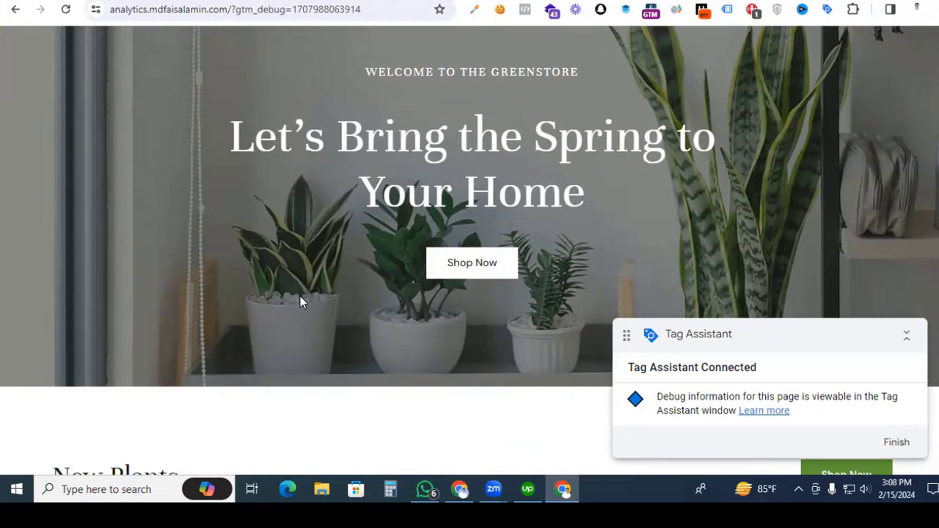
pyautogui.scroll(-9, 301, 301)
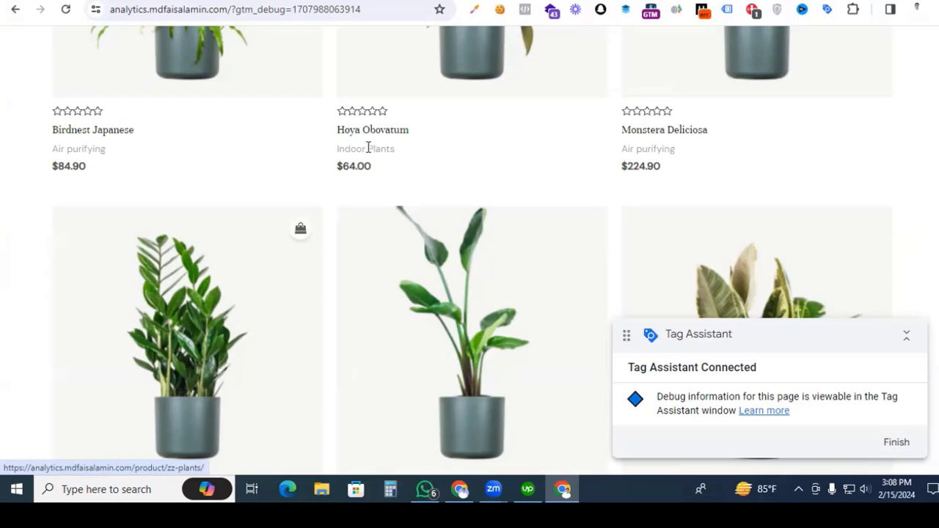
pyautogui.click(374, 130)
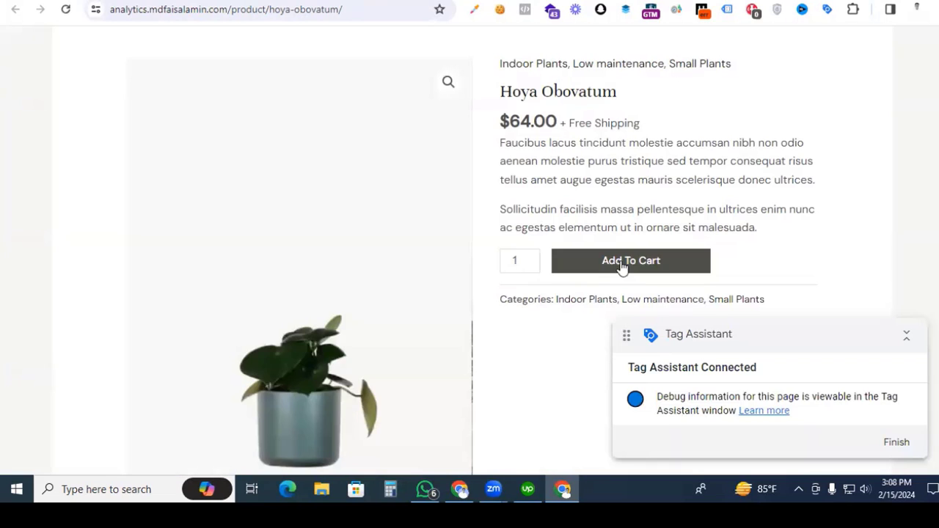
pyautogui.click(622, 267)
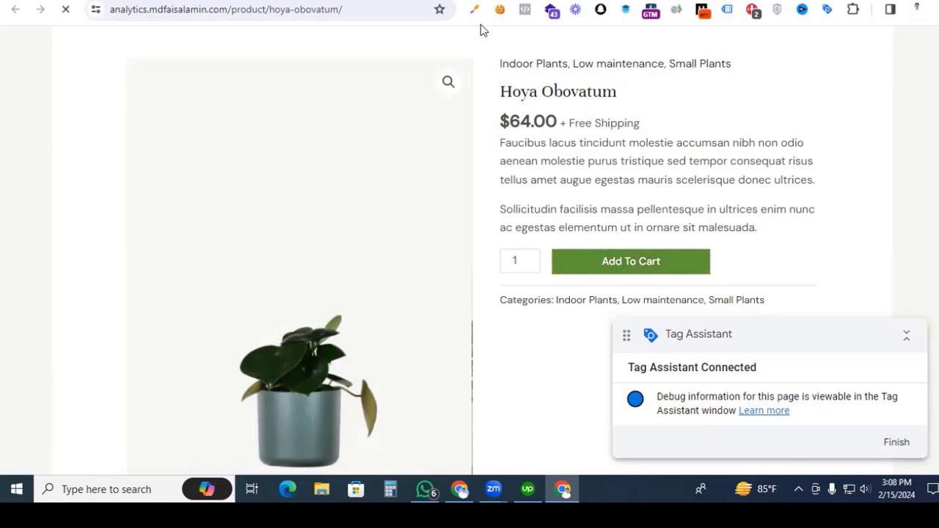
# Step: Add one Monstera Deliciosa to the cart and proceed to checkout from the shopping cart
pyautogui.scroll(-3, 584, 262)
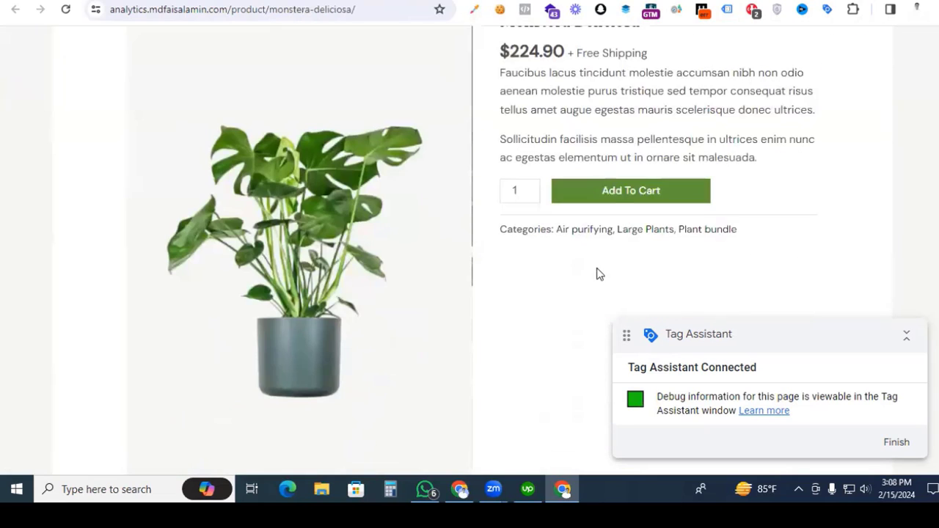
pyautogui.click(616, 202)
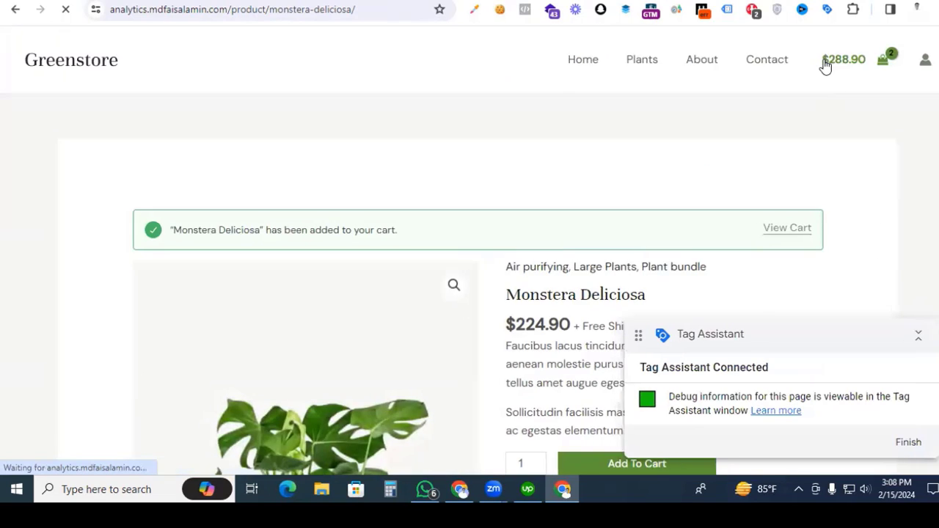
pyautogui.click(825, 66)
pyautogui.moveTo(815, 334); pyautogui.dragTo(398, 345)
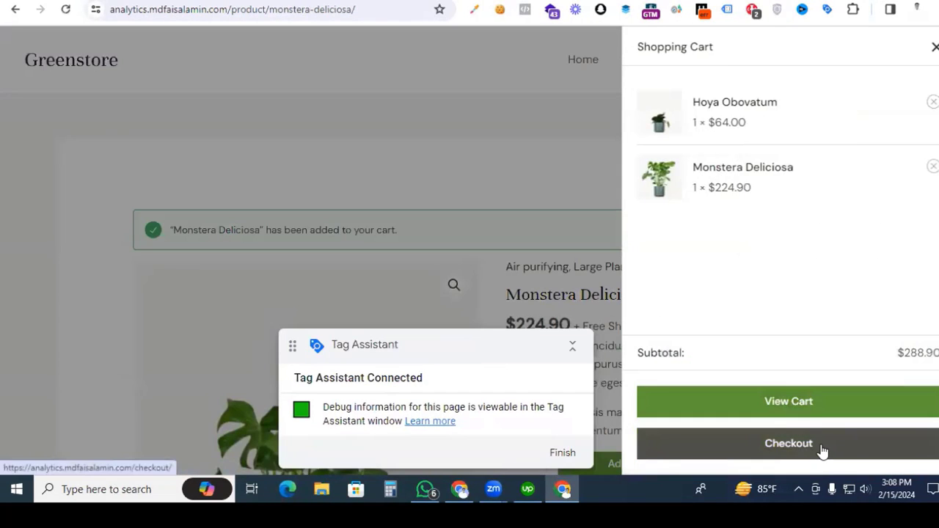
pyautogui.click(822, 448)
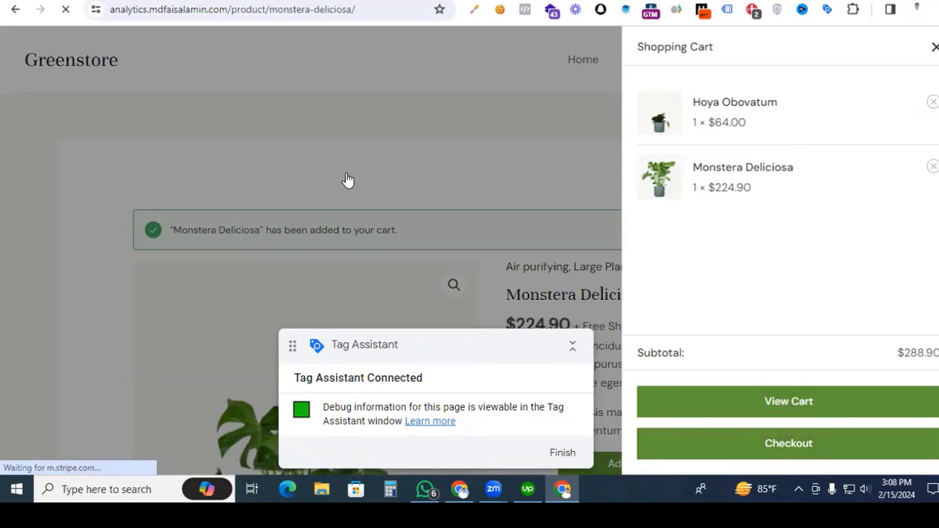
# Step: Review the prefilled billing details and place the test order with cash on delivery
pyautogui.scroll(-5, 99, 285)
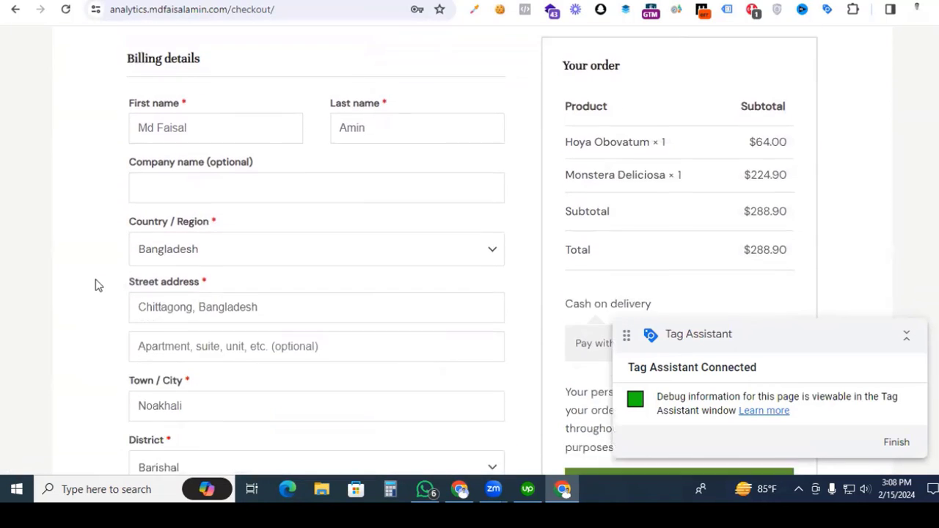
pyautogui.scroll(-2, 95, 285)
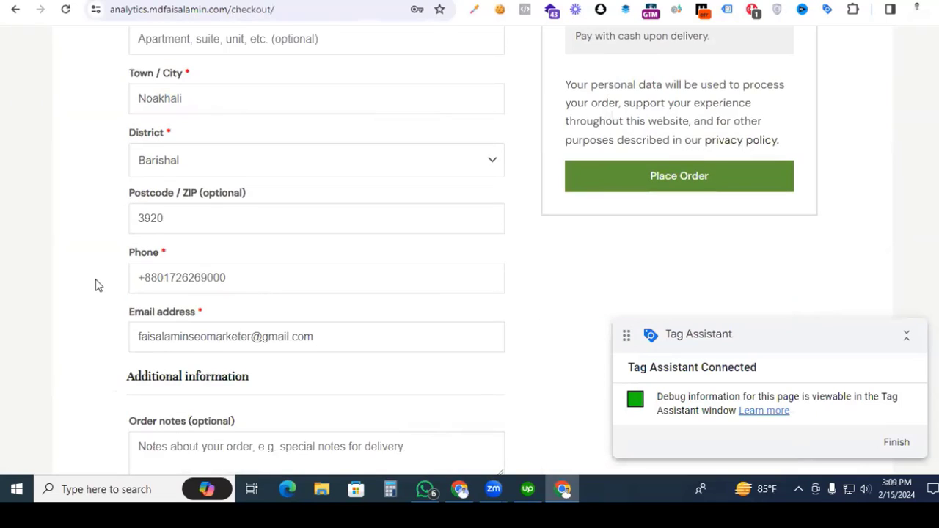
pyautogui.scroll(-2, 95, 285)
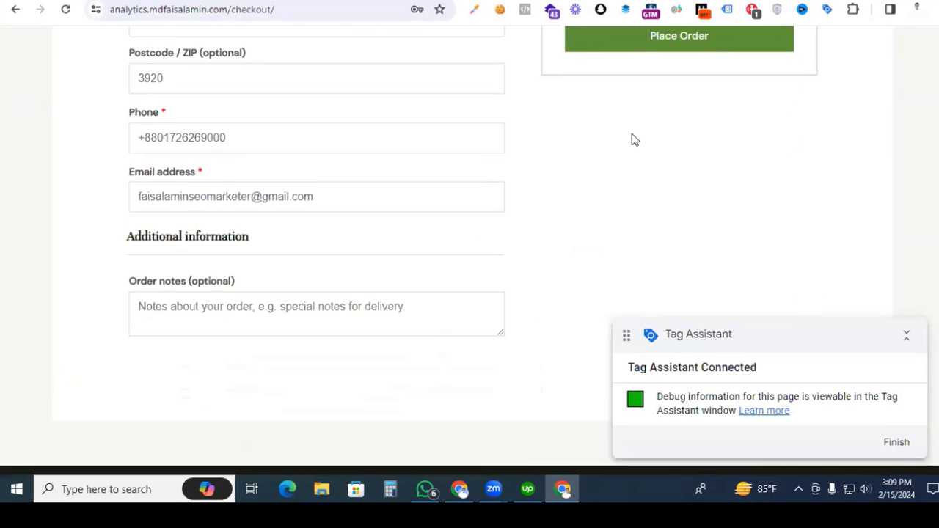
pyautogui.scroll(2, 634, 141)
pyautogui.click(679, 176)
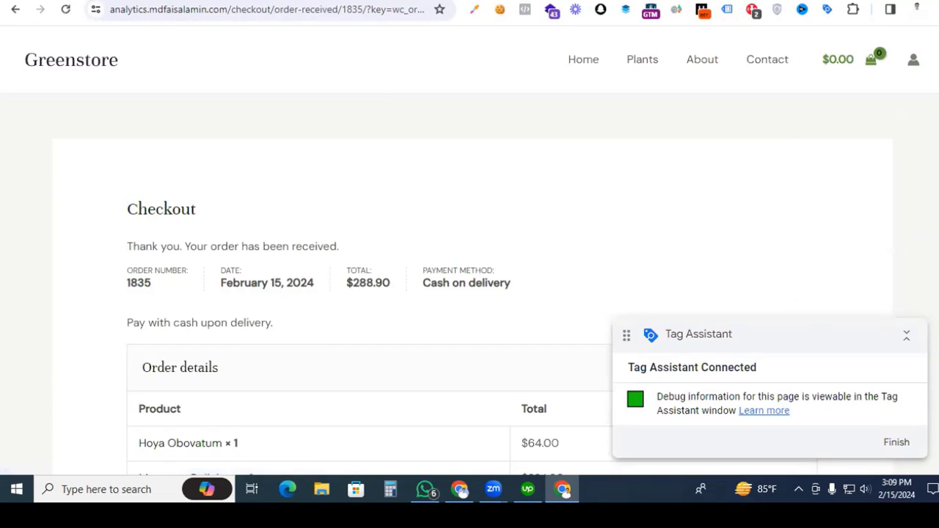
# Step: Check the fired tags in the Tag Assistant summary and open the Pinterest Checkout tag
pyautogui.hotkey('alt', 'Tab')
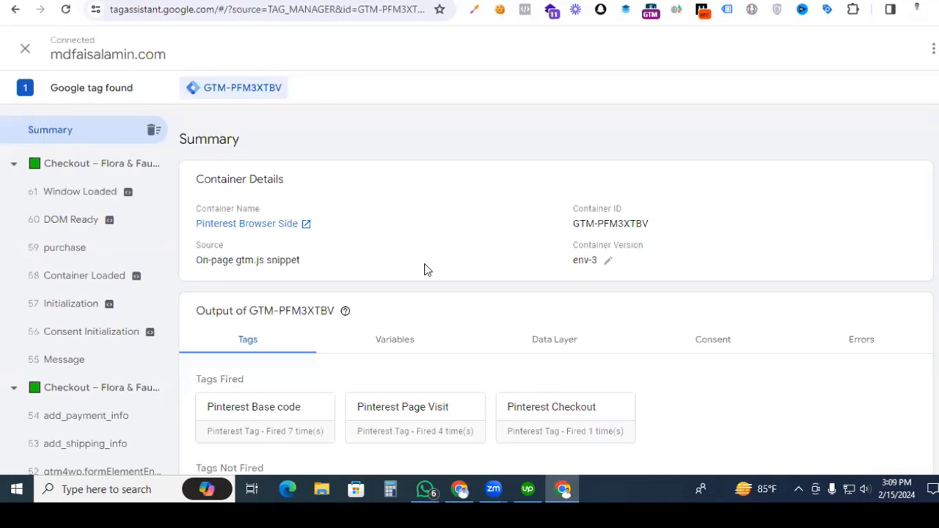
pyautogui.scroll(-1, 623, 413)
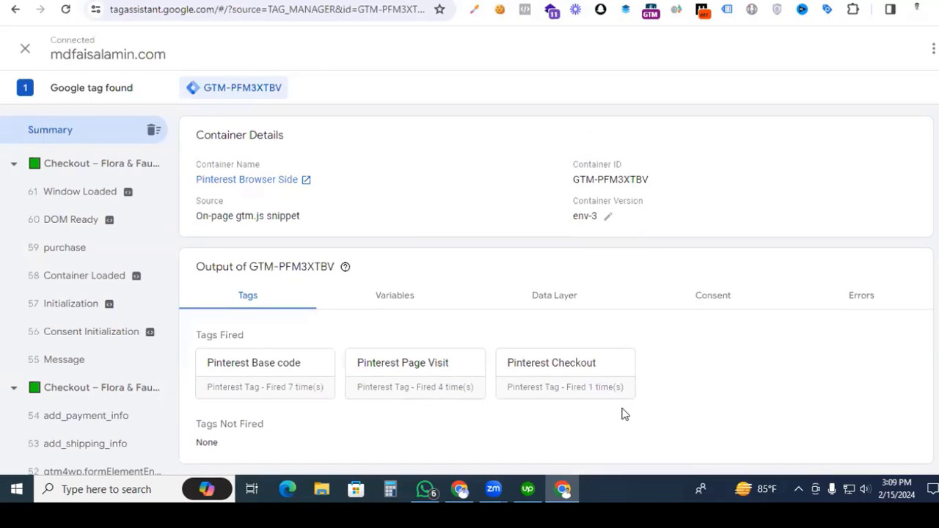
pyautogui.click(576, 373)
# Step: Inspect the Checkout event's order data and line items in the Pinterest tag extension on the order confirmation page
pyautogui.hotkey('alt', 'Tab')
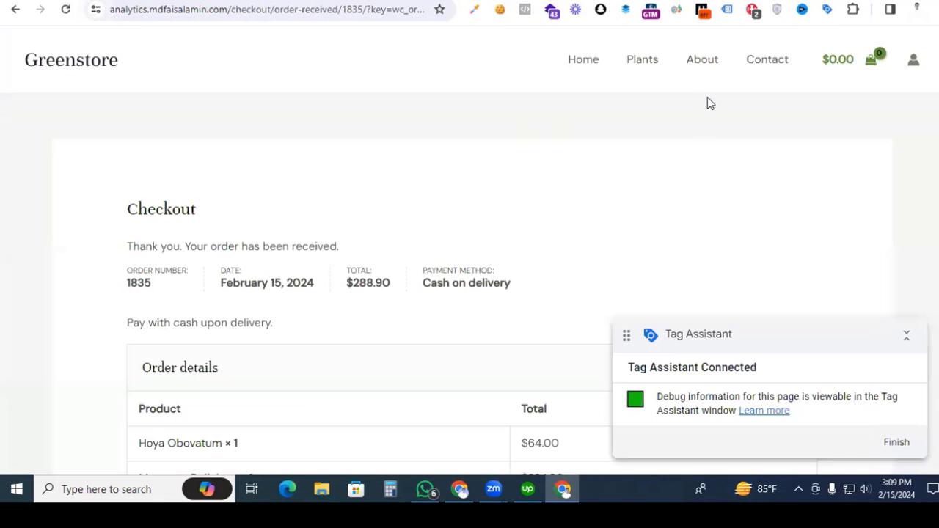
pyautogui.click(755, 13)
pyautogui.scroll(-3, 679, 251)
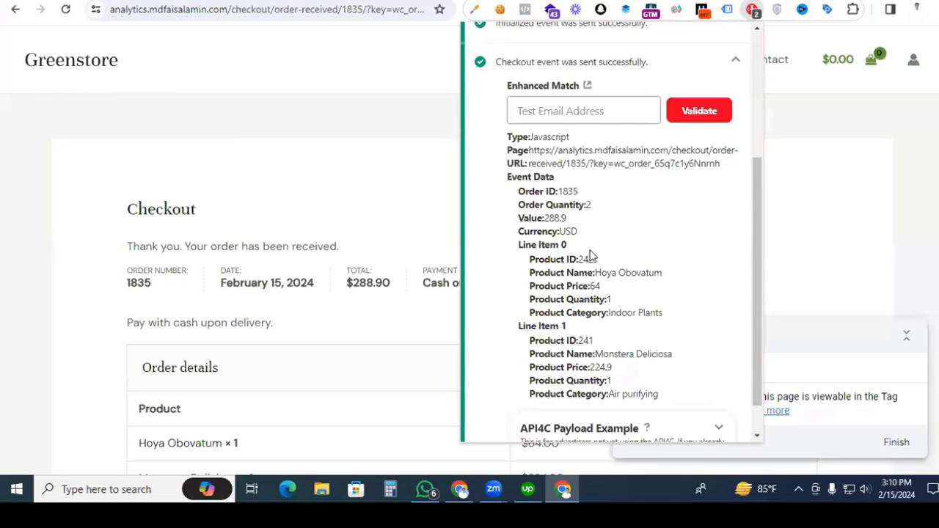
# Step: Compare the product ID, name, price, quantity and category of both line items in the Checkout event data
pyautogui.scroll(-1, 558, 253)
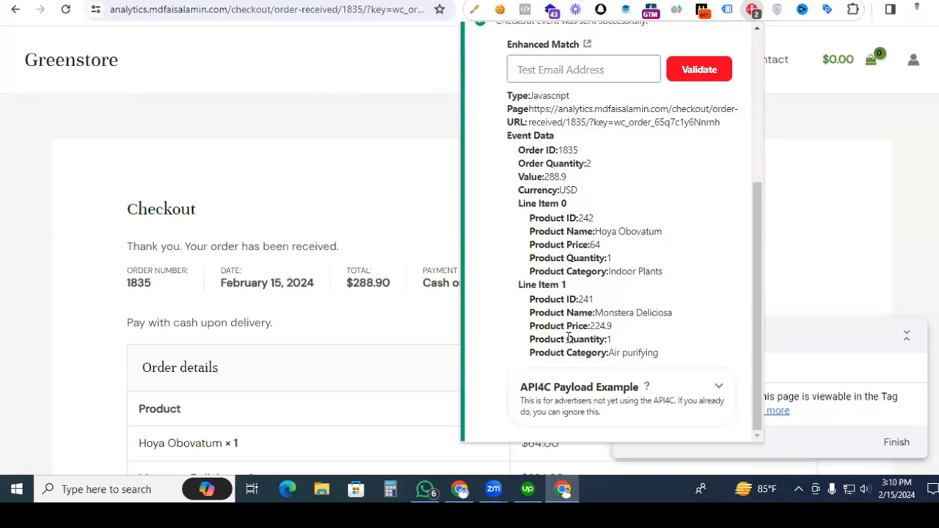
pyautogui.scroll(2, 597, 281)
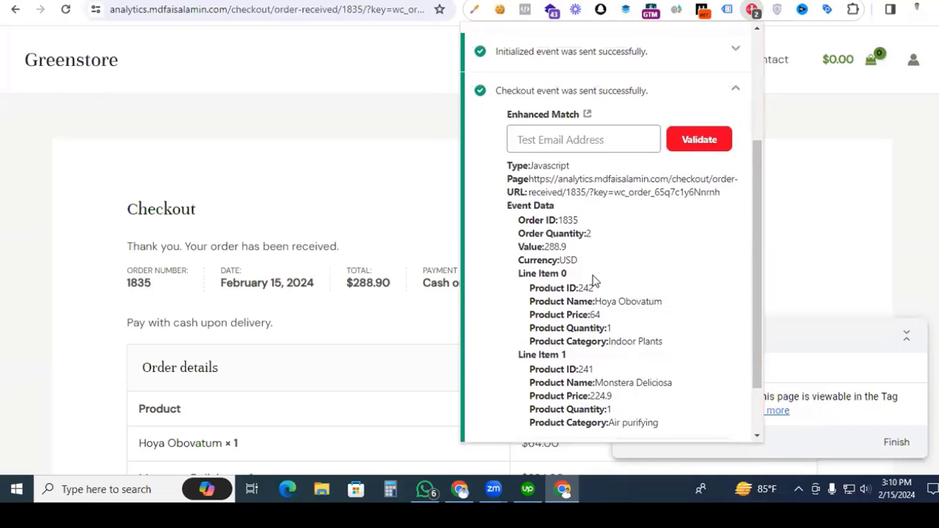
pyautogui.scroll(-2, 595, 281)
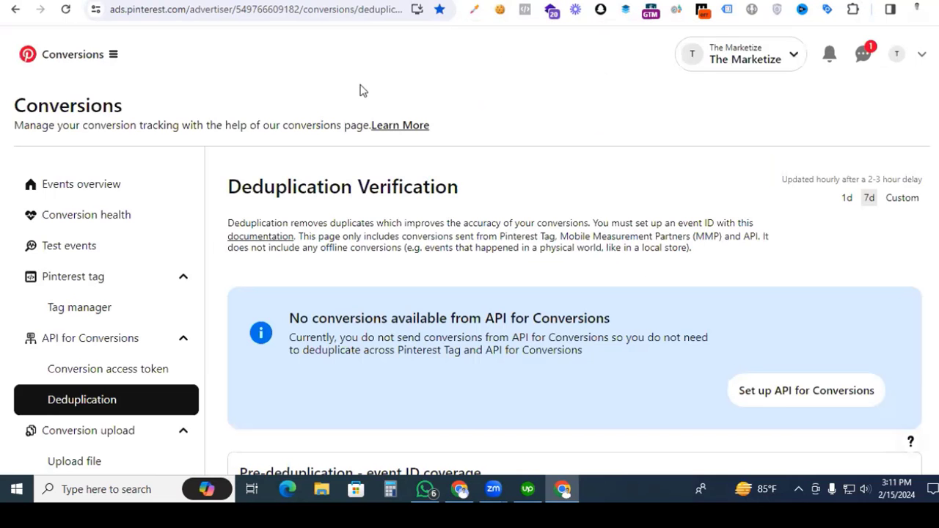
# Step: Open the Checkout event's details from the events overview in Pinterest Conversions and examine its dedupe counts and parameter breakdown
pyautogui.click(118, 187)
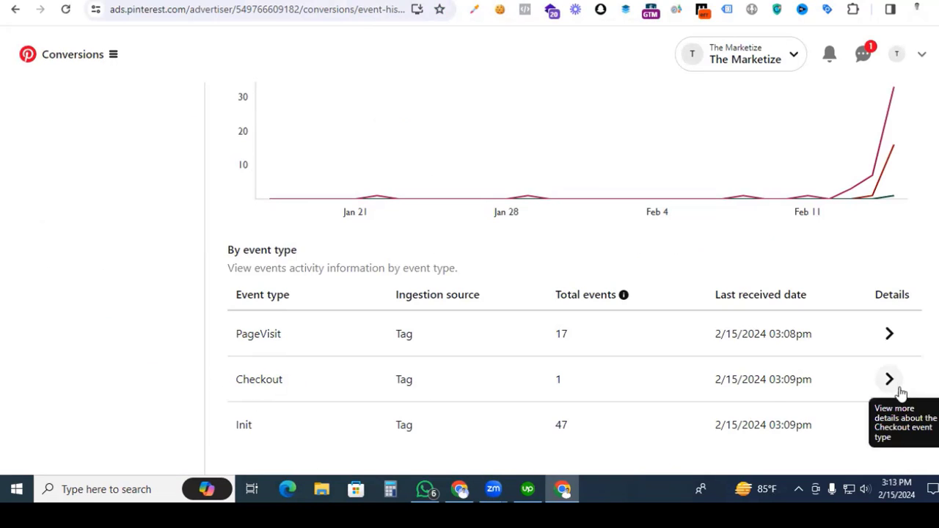
pyautogui.click(891, 381)
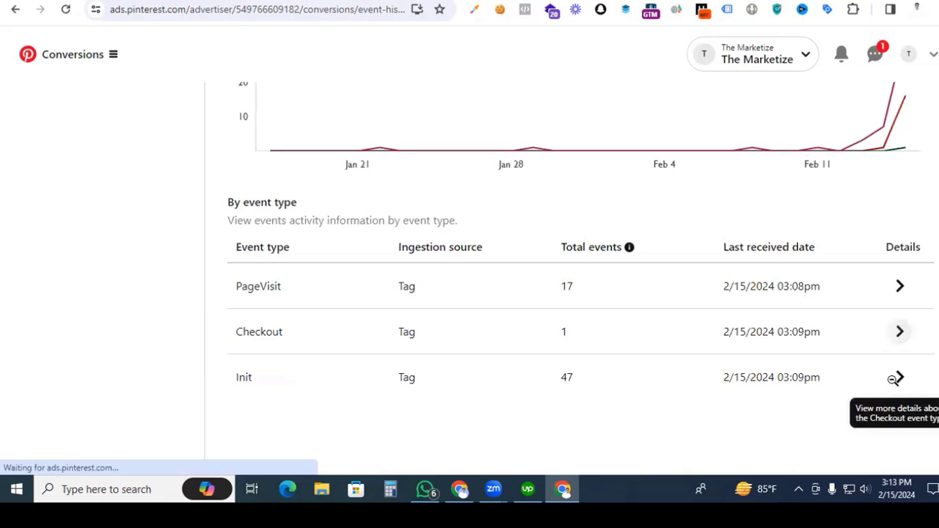
pyautogui.scroll(-3, 623, 225)
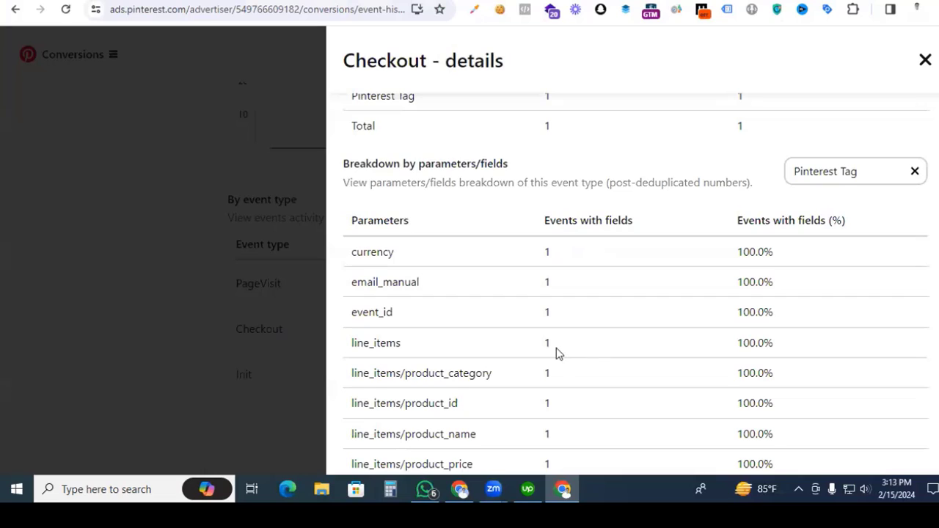
pyautogui.scroll(2, 637, 298)
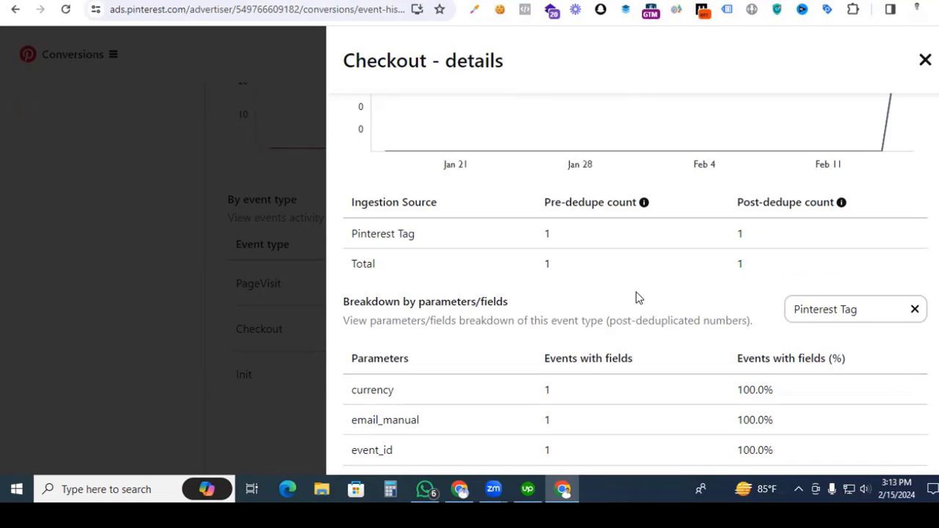